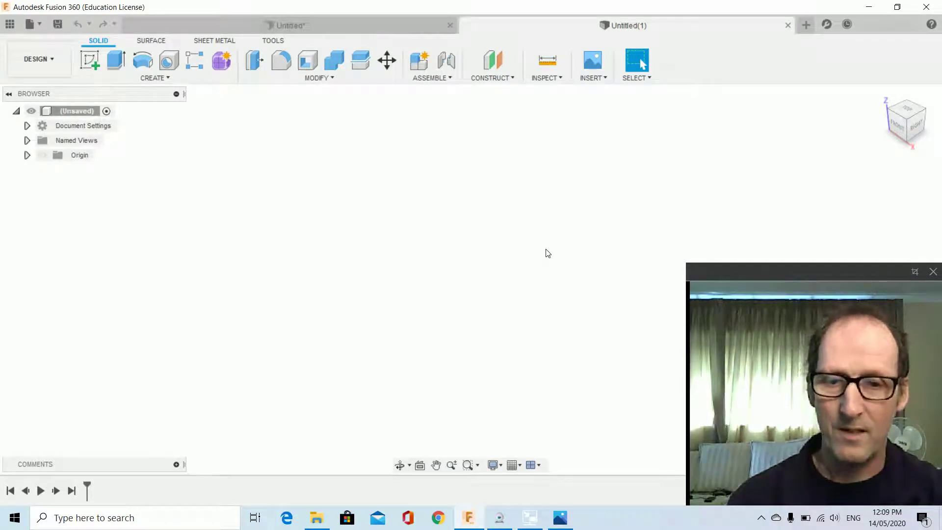
- Look through the bezel profile and speaker reference photos, then return to the empty design
click(559, 521)
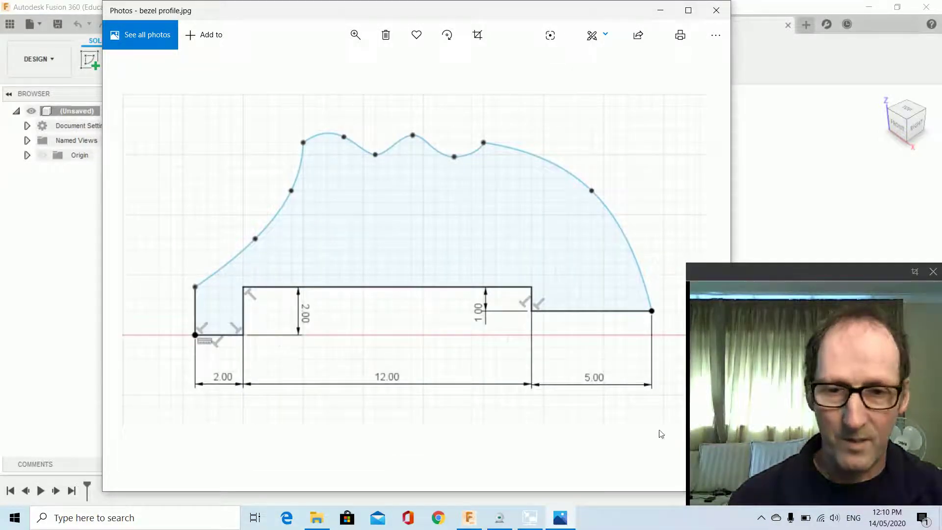
click(703, 253)
click(703, 254)
click(703, 254)
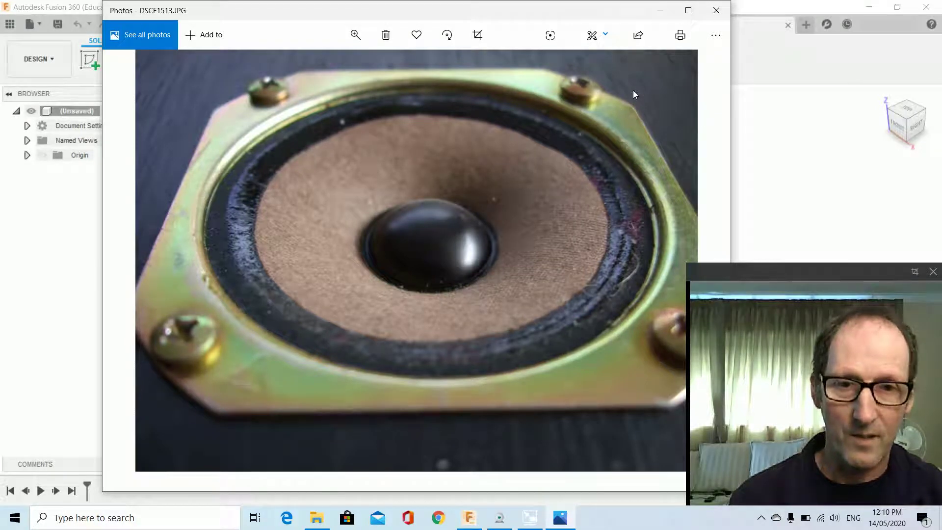
click(807, 151)
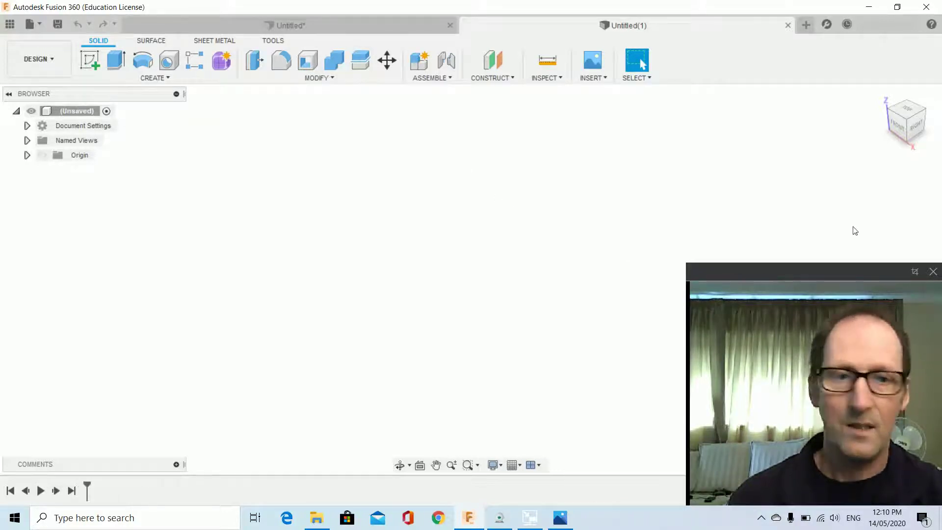
click(532, 521)
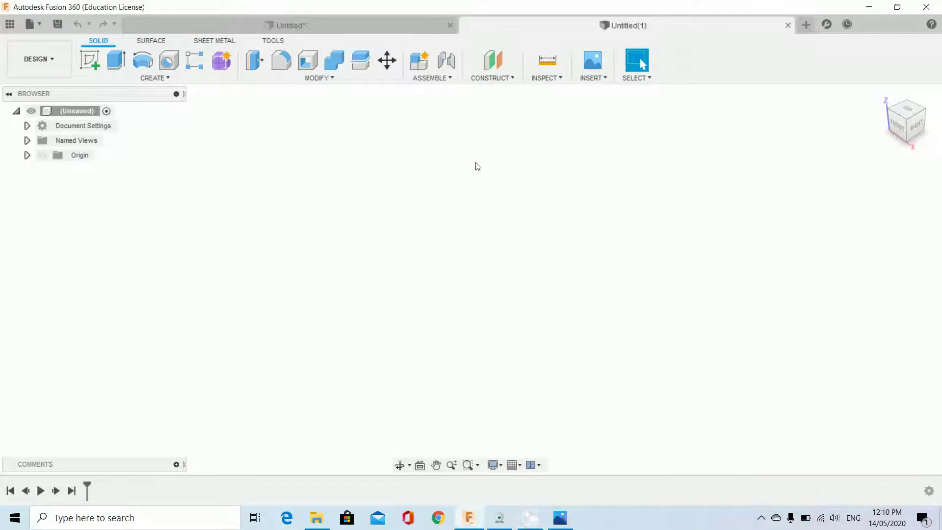
- Sketch on the YZ plane and draw a 25.50 mm horizontal construction line from the origin
click(84, 61)
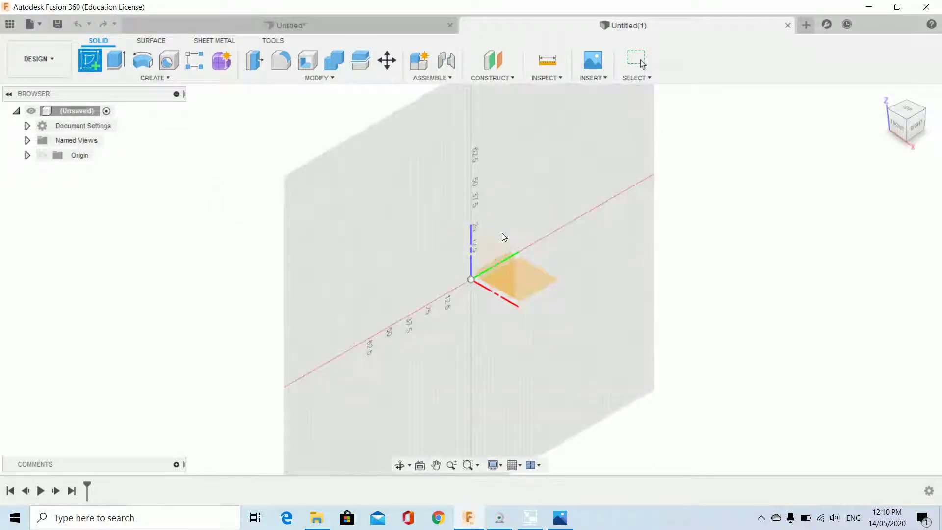
click(502, 233)
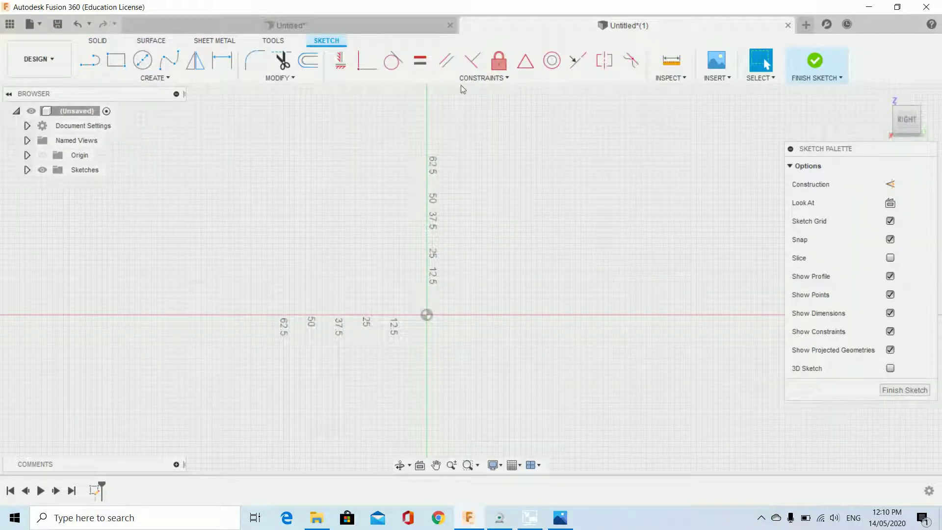
click(891, 188)
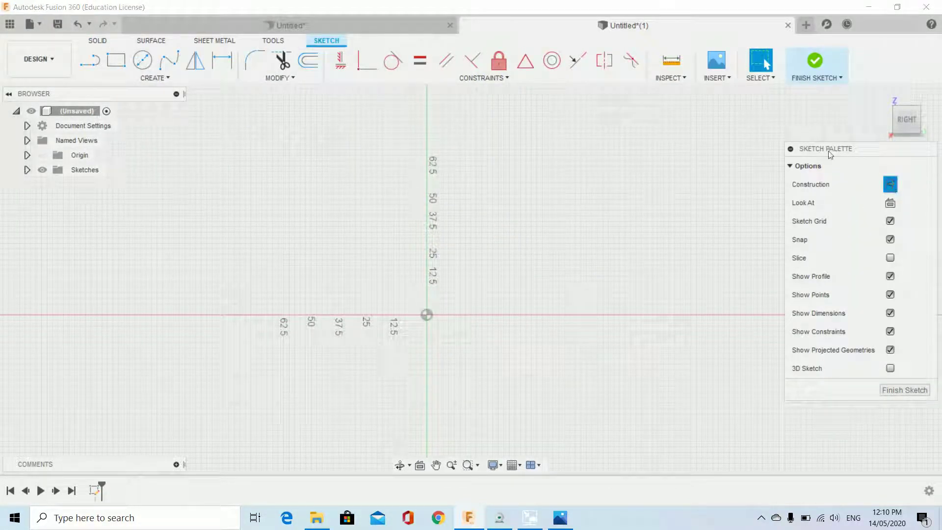
click(91, 62)
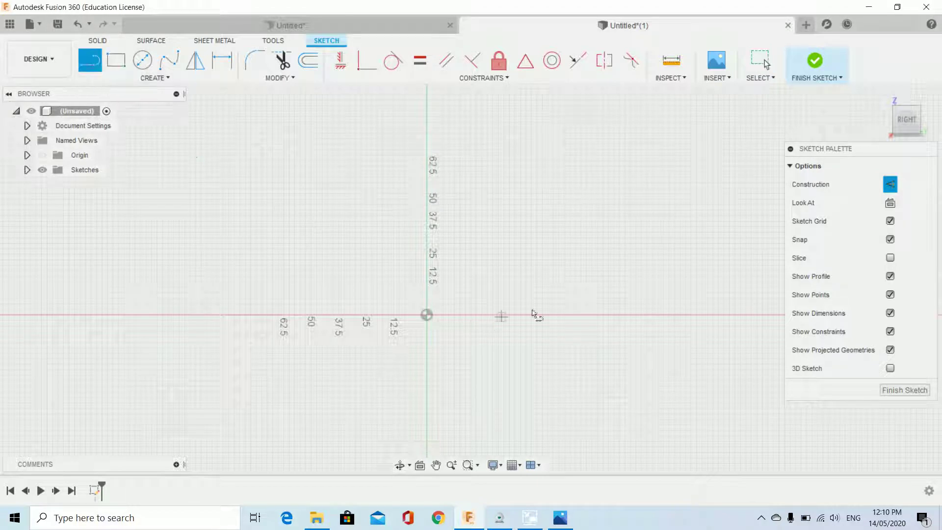
click(426, 315)
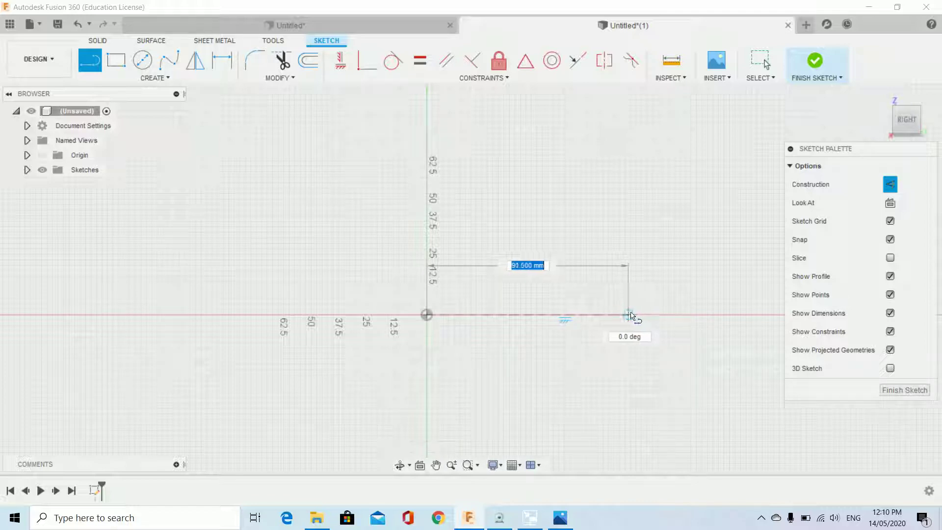
text(25)
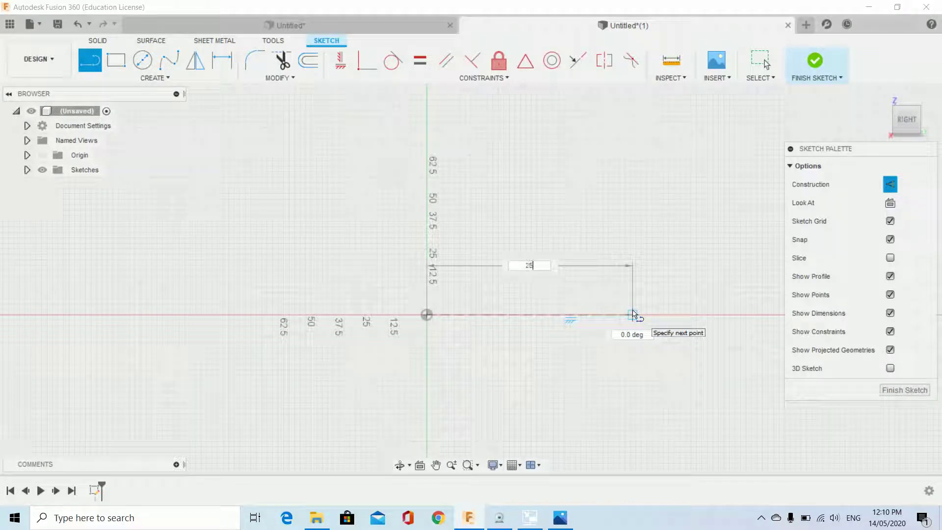
key(Tab)
key(Return)
key(Escape)
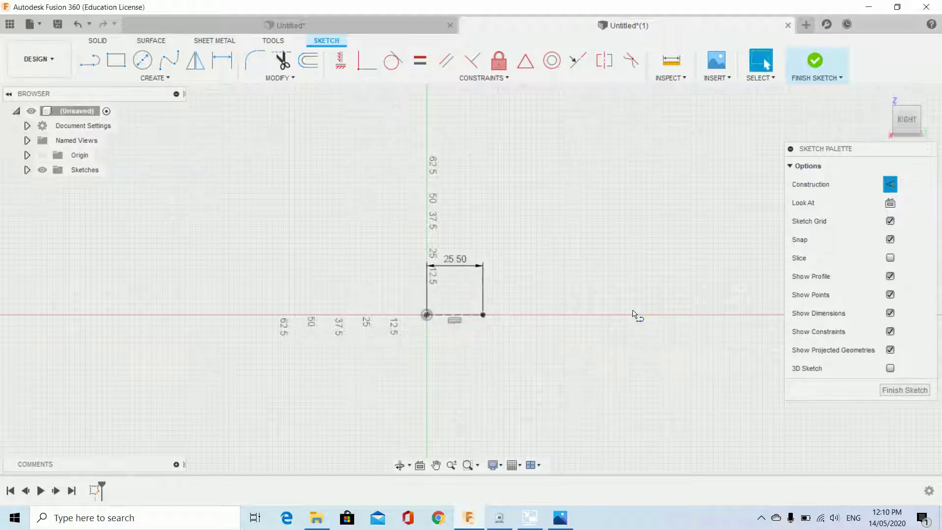
click(893, 187)
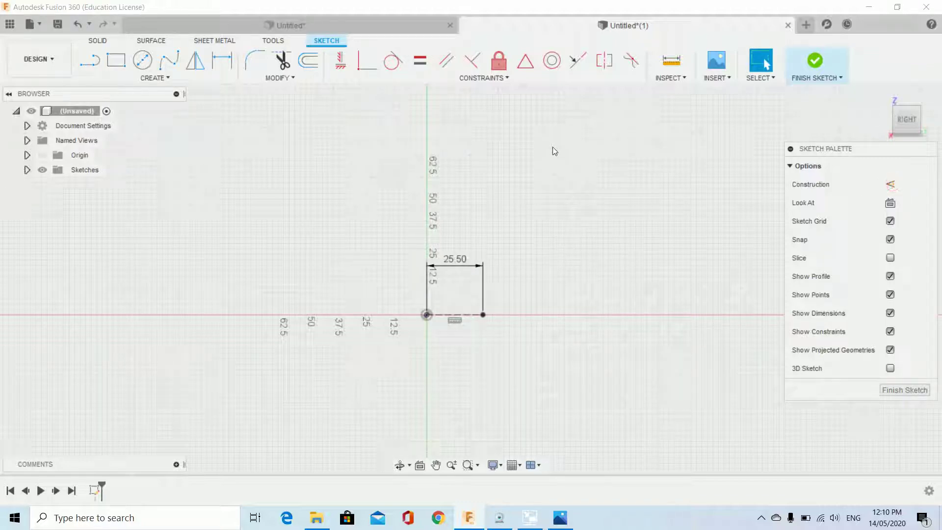
- Draw a small 2 mm-deep notch in solid lines at the construction line's end
click(88, 69)
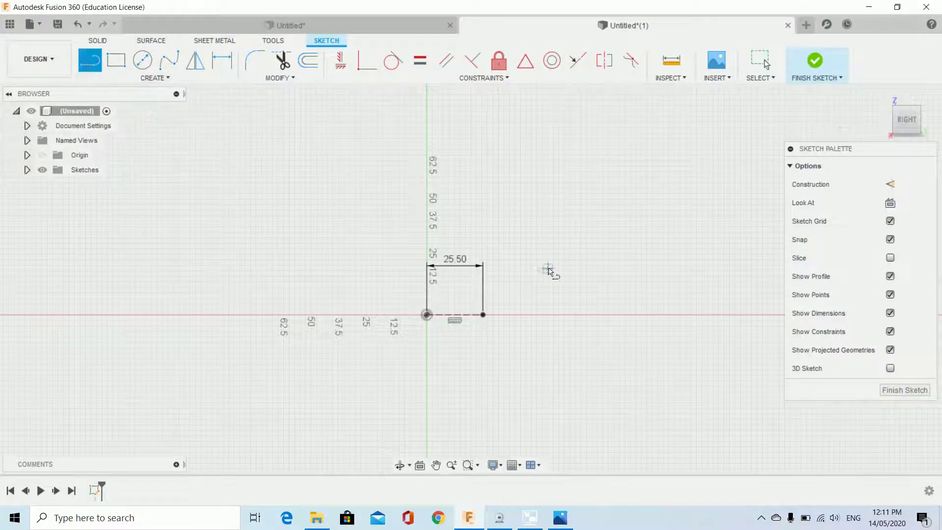
scroll(507, 285, up, 10)
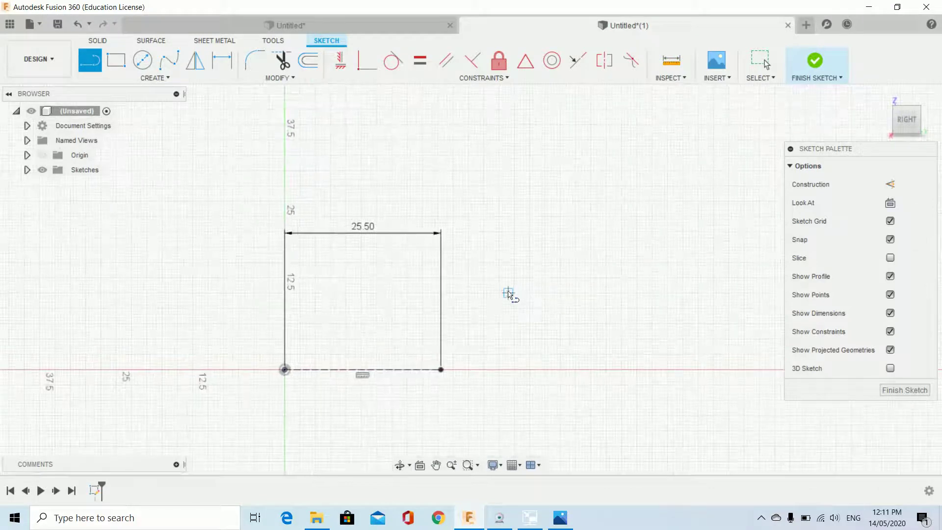
mouse_move(506, 299)
middle_down()
mouse_move(524, 230)
mouse_move(530, 143)
middle_up()
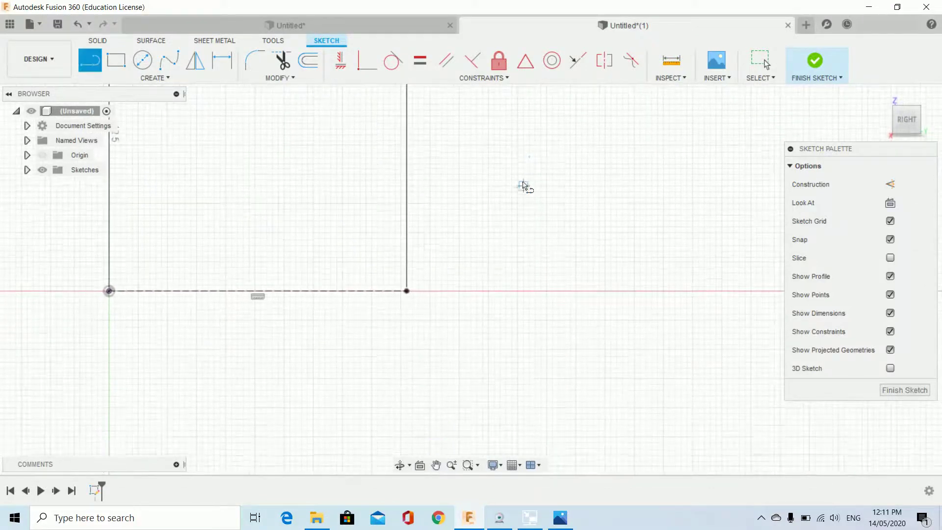
scroll(521, 199, up, 2)
mouse_move(452, 319)
middle_down()
mouse_move(487, 262)
mouse_move(464, 327)
middle_up()
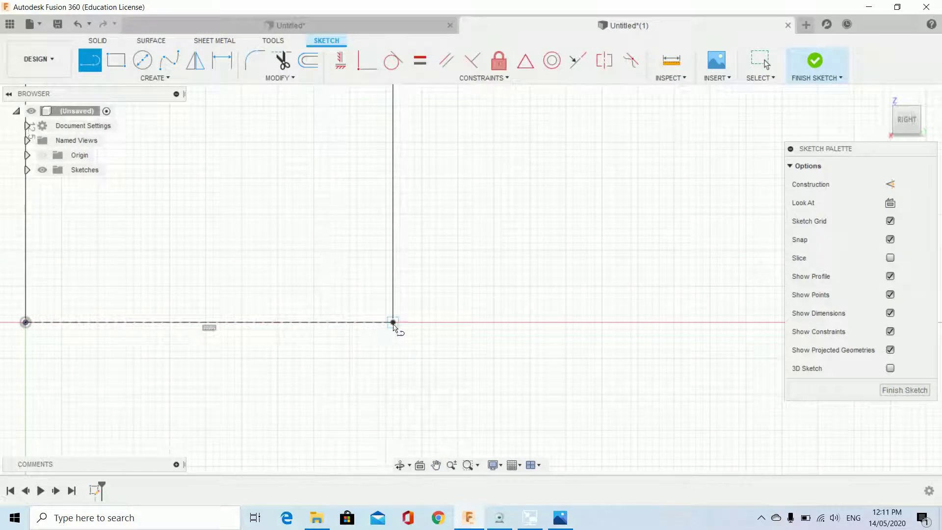
click(393, 323)
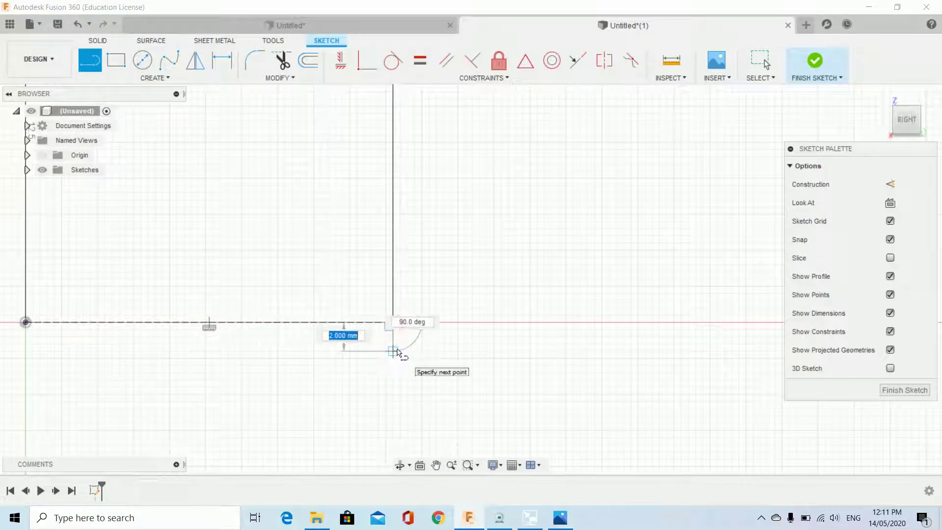
click(393, 350)
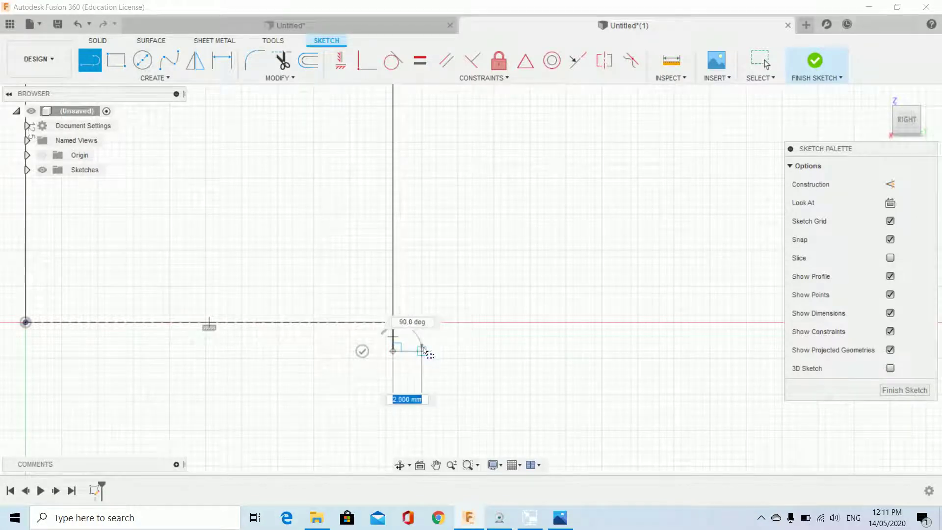
click(422, 351)
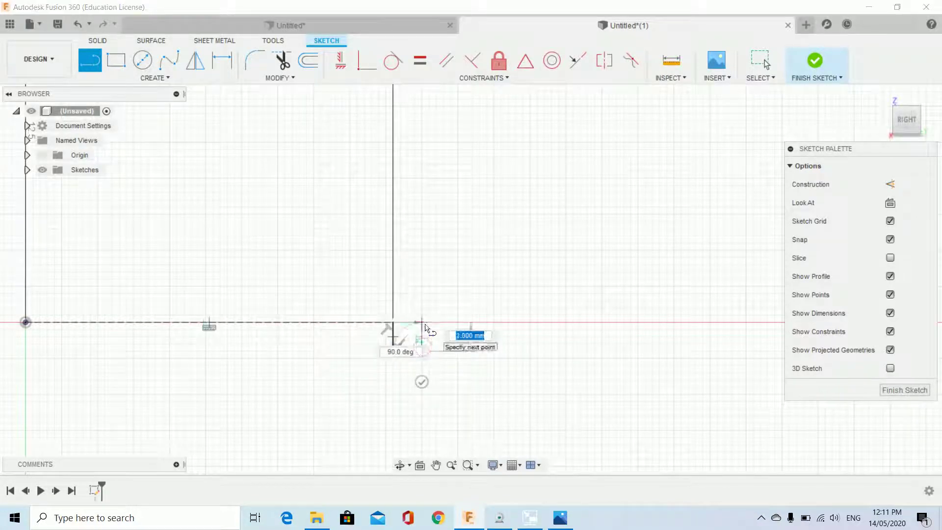
click(423, 323)
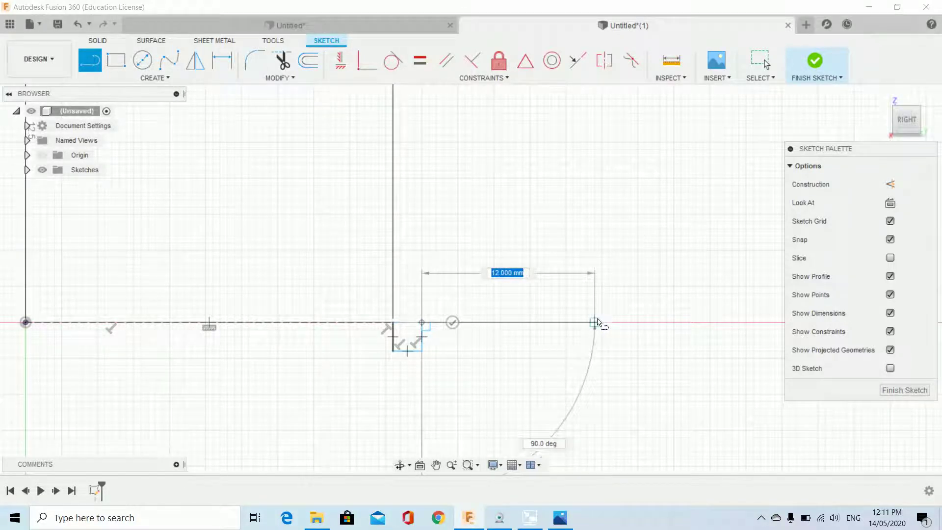
- Continue the profile with a 12 mm horizontal run and a 1 mm drop
click(597, 322)
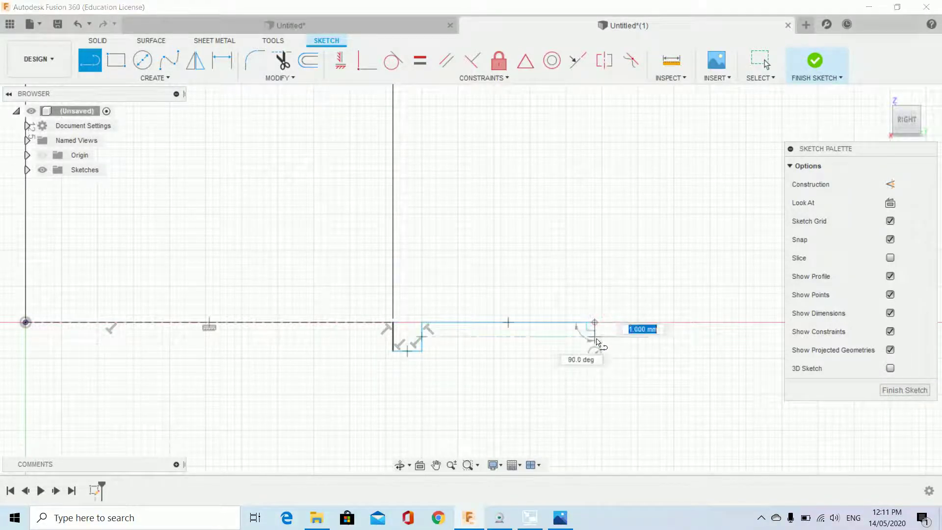
click(596, 337)
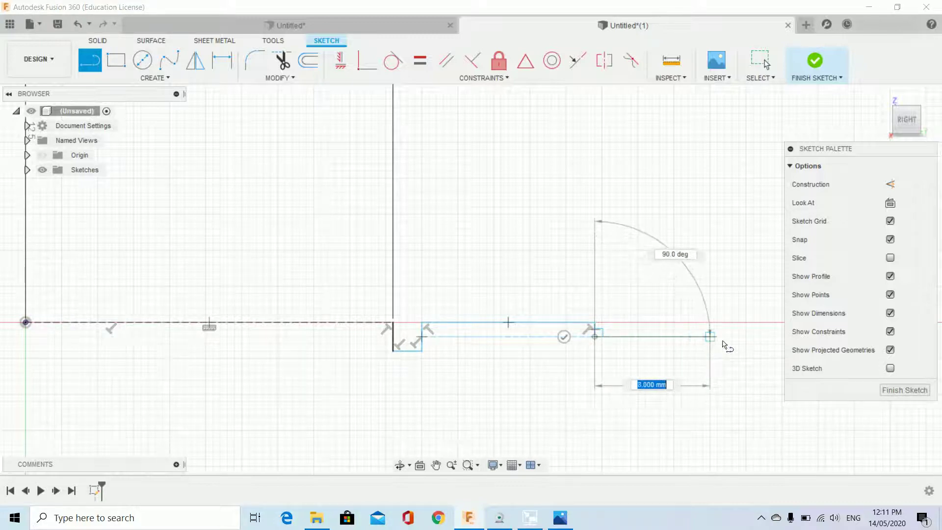
drag(728, 346, 665, 368)
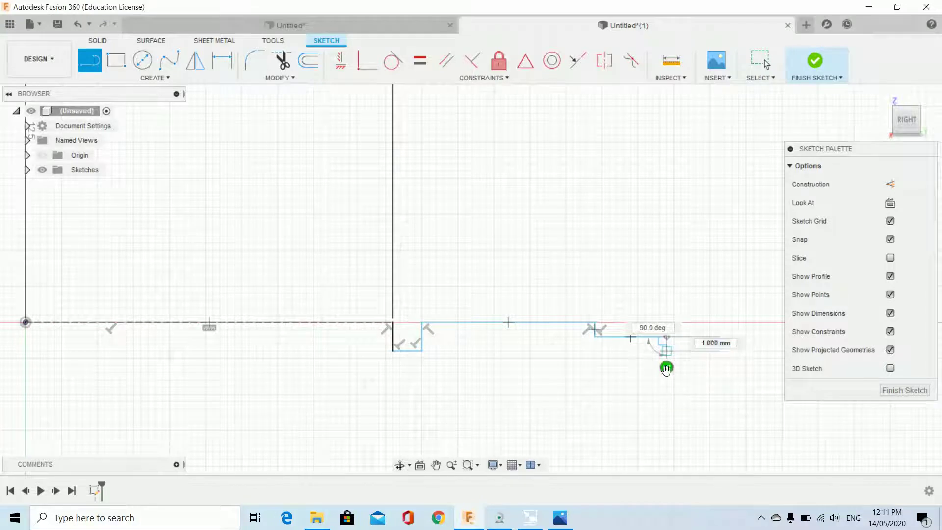
key(Escape)
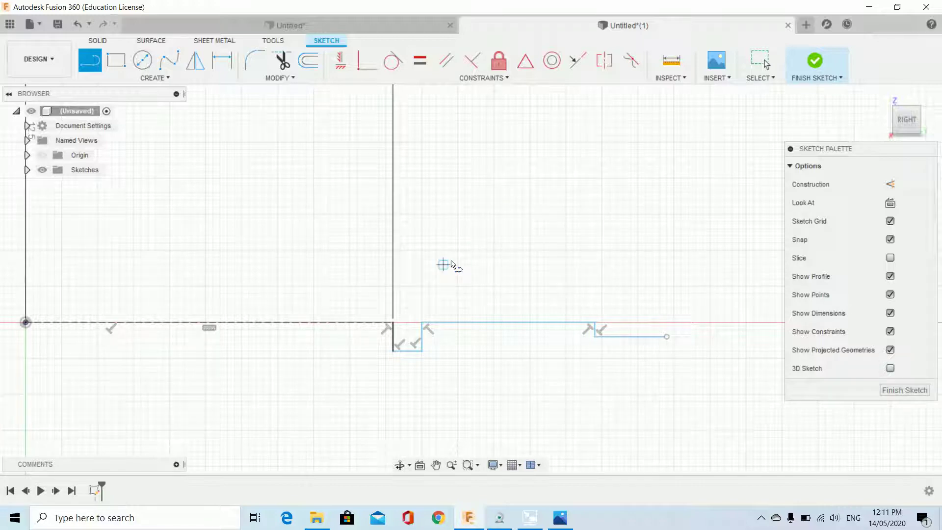
- Draw a 6 mm construction line up from the profile base as a height guide
click(891, 184)
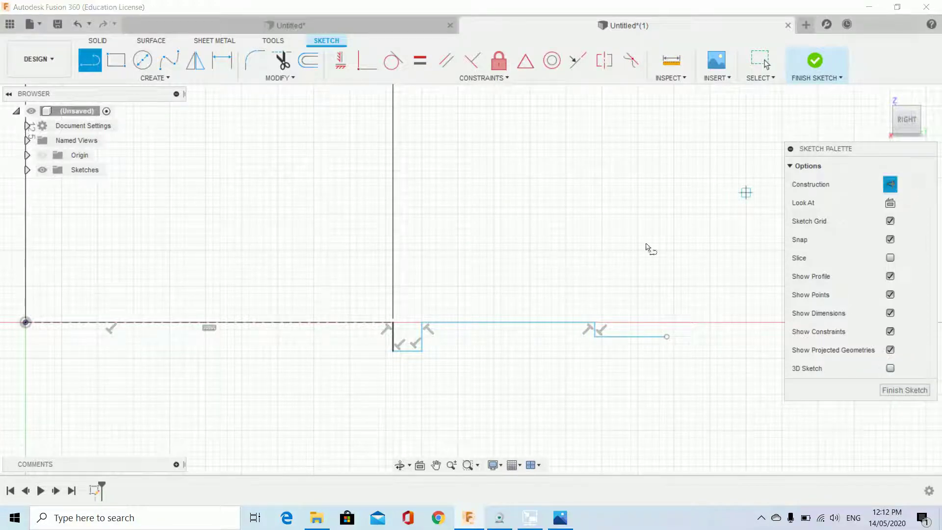
click(481, 322)
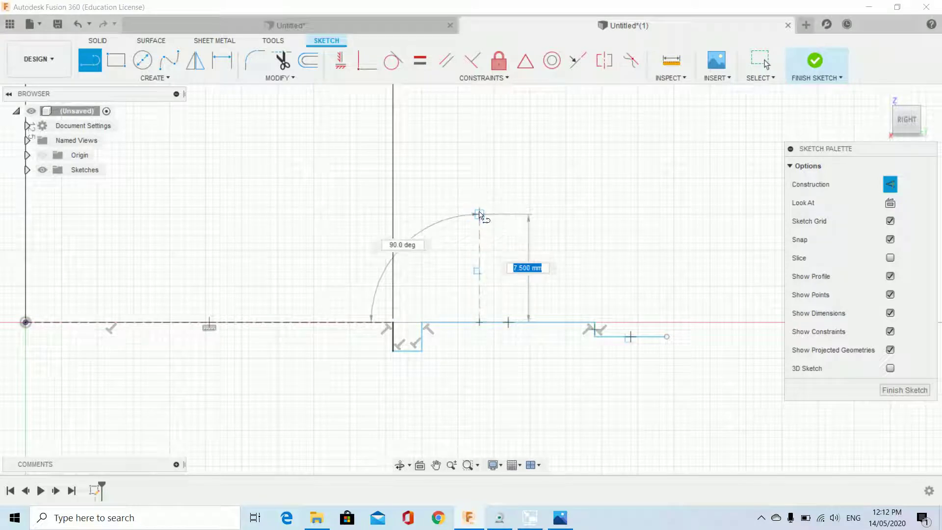
text(6)
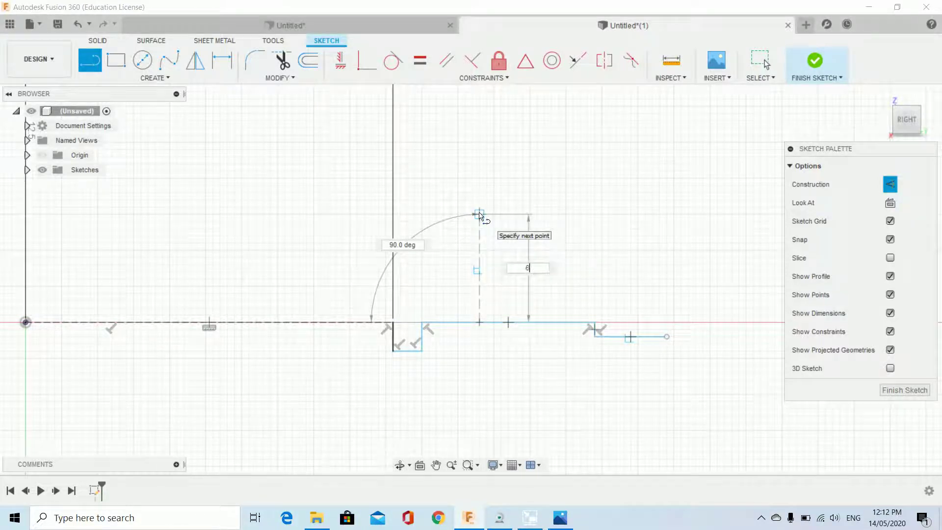
key(Return)
key(Escape)
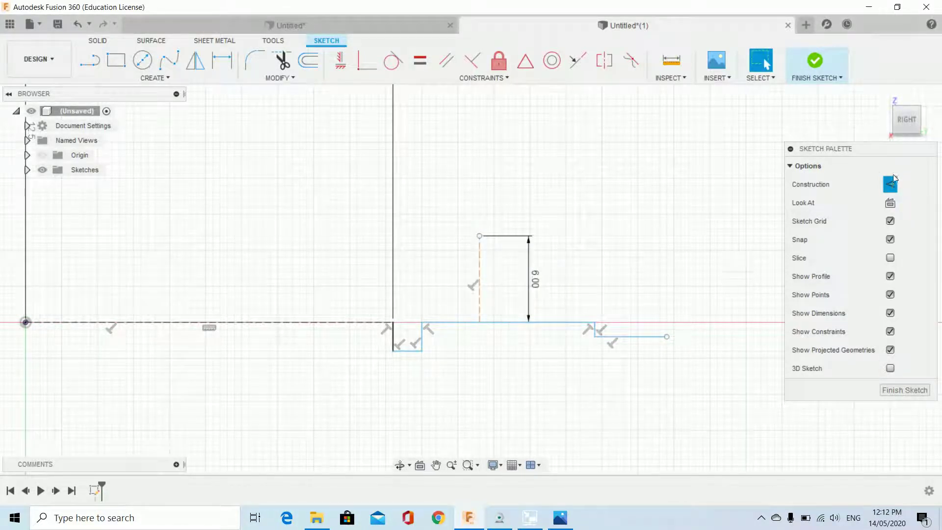
click(892, 184)
- Draw a 45° line from the notch corner, ending at the 6 mm height
key(l)
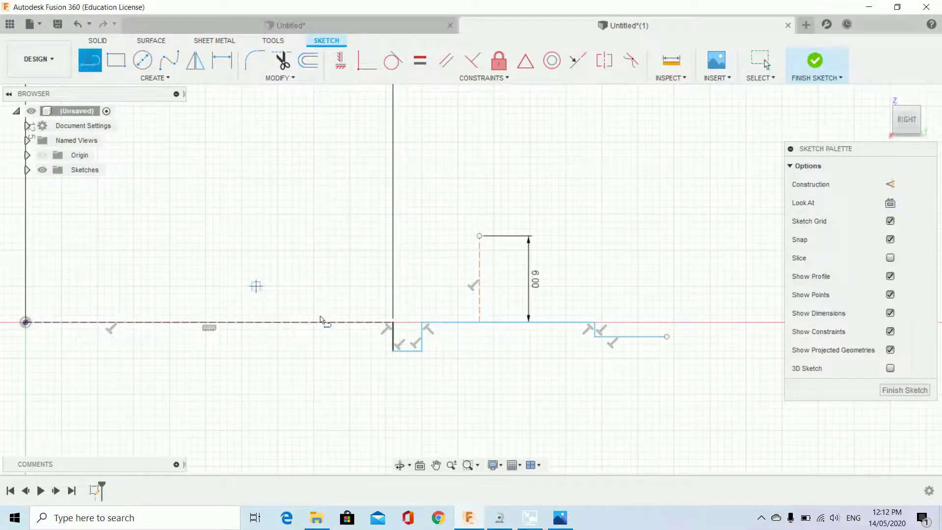
click(393, 322)
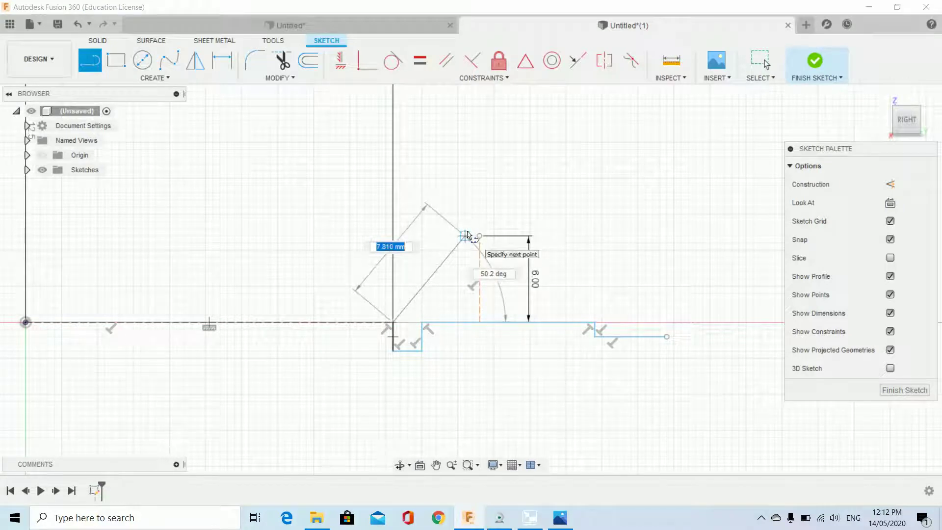
key(Tab)
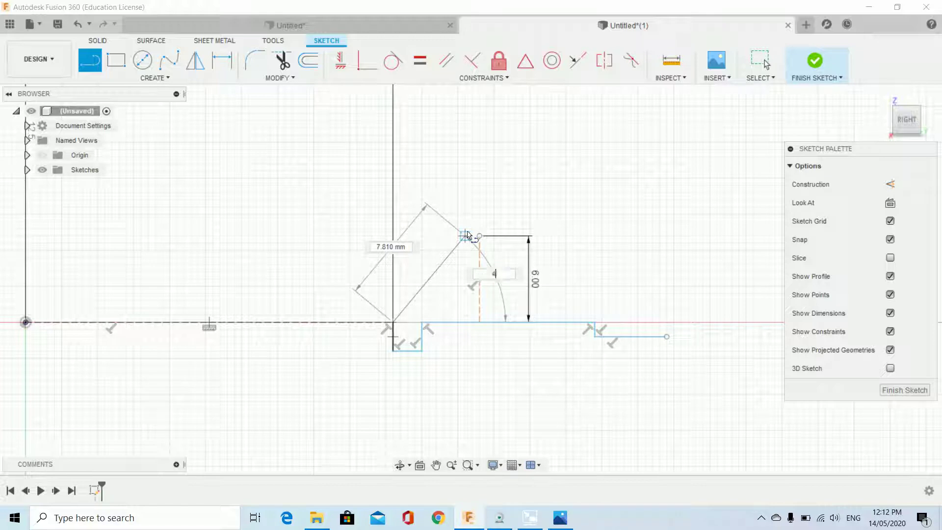
text(45)
key(Tab)
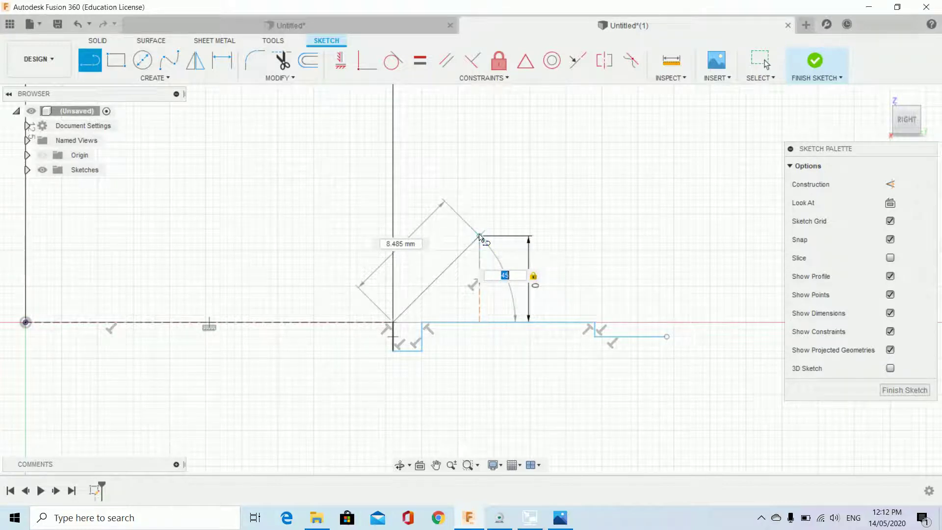
double_click(480, 237)
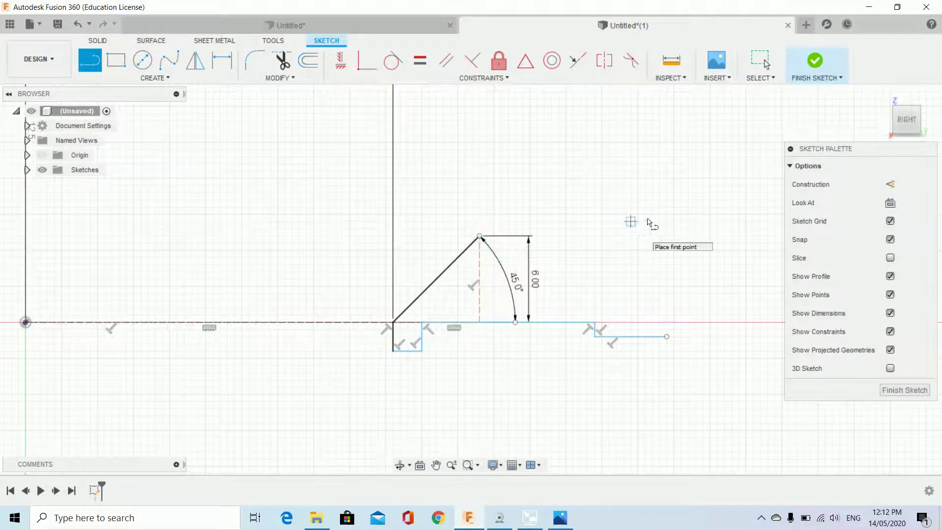
- Draw a fit-point spline from the 45° line's top, over two humps, to the base line's end
click(170, 60)
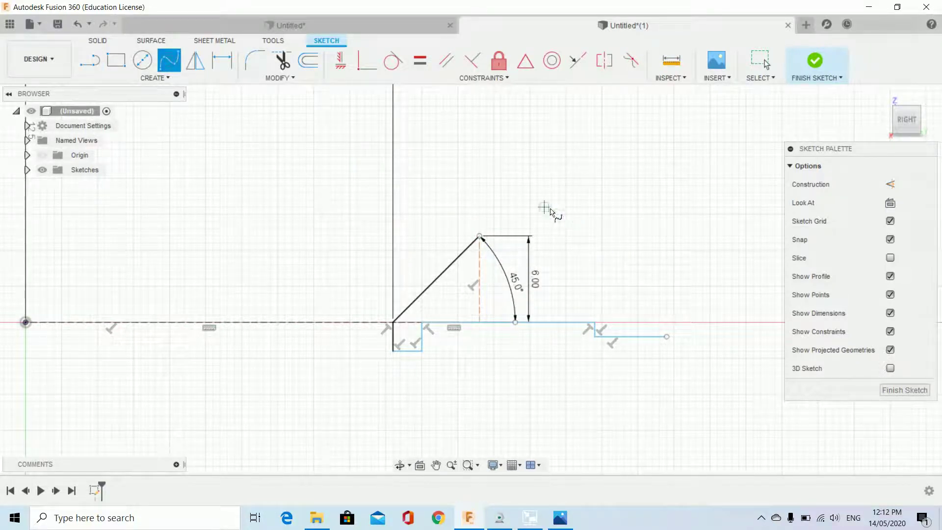
click(480, 236)
click(523, 221)
click(566, 250)
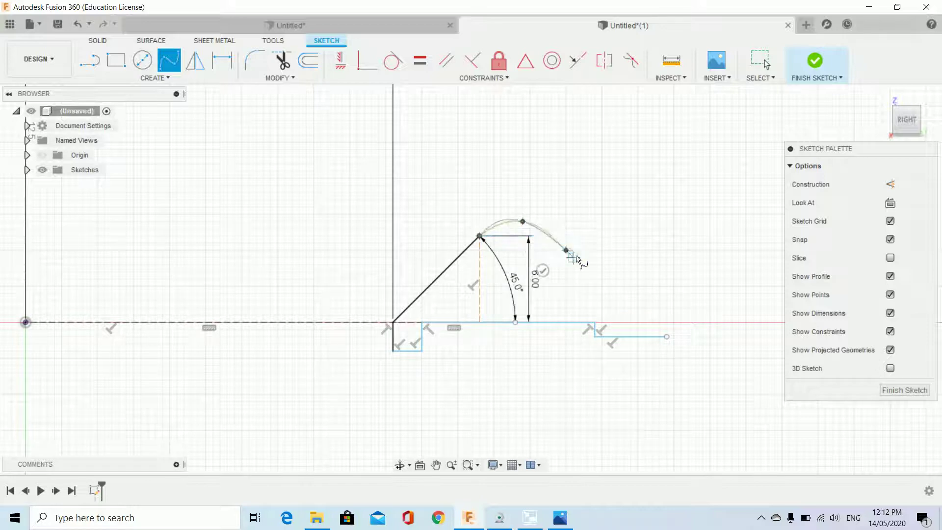
click(595, 236)
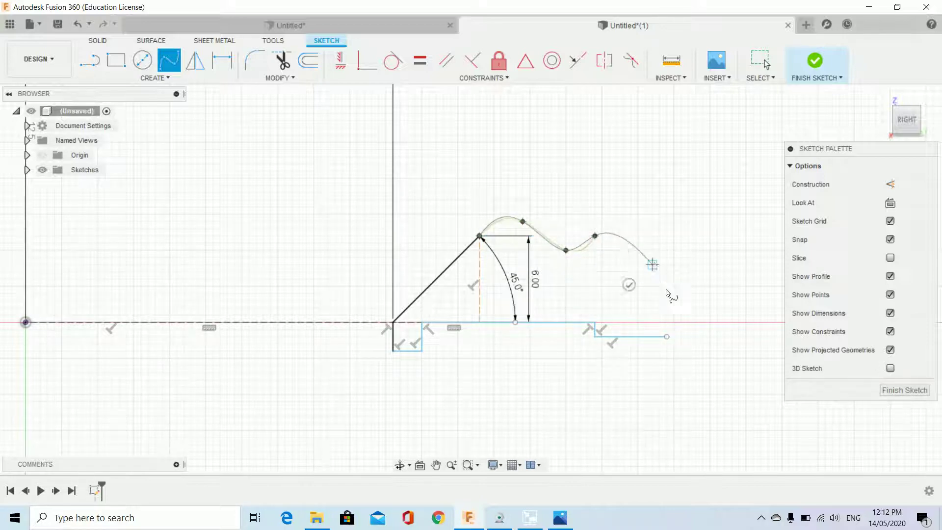
click(668, 337)
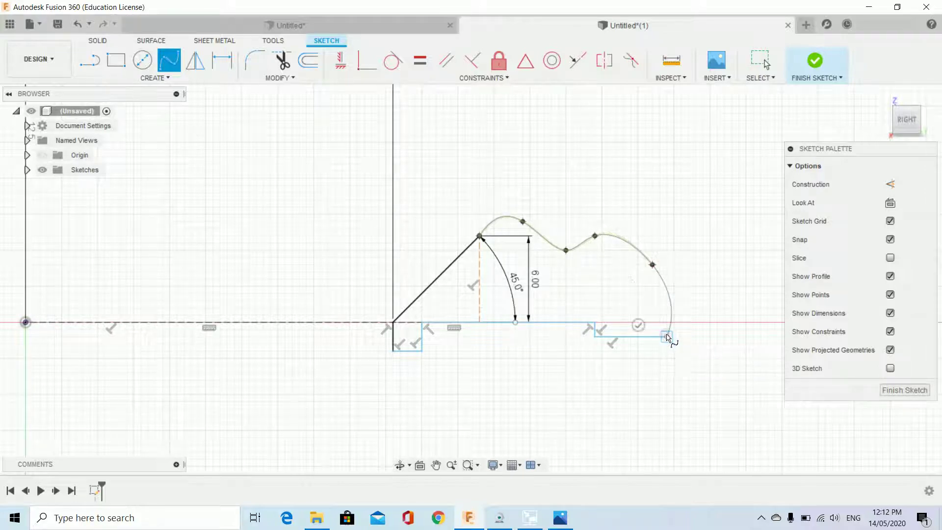
click(638, 325)
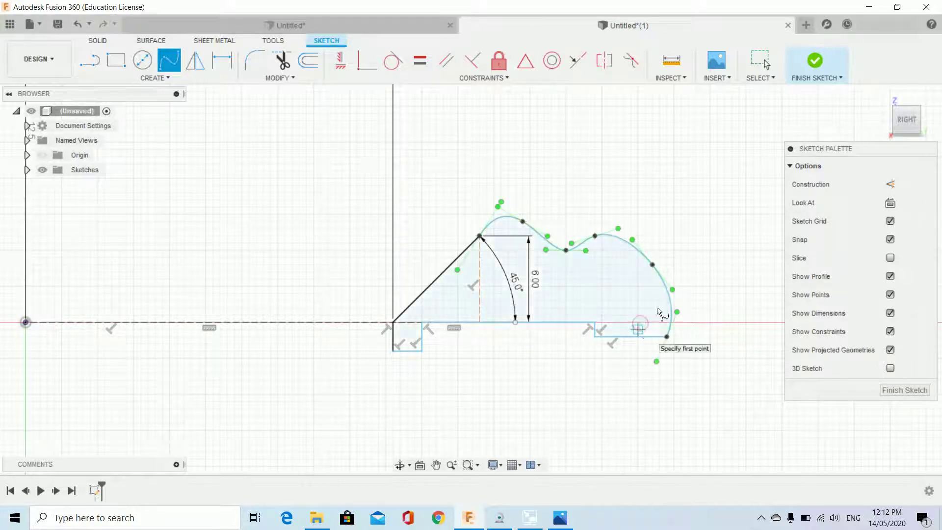
right_click(644, 211)
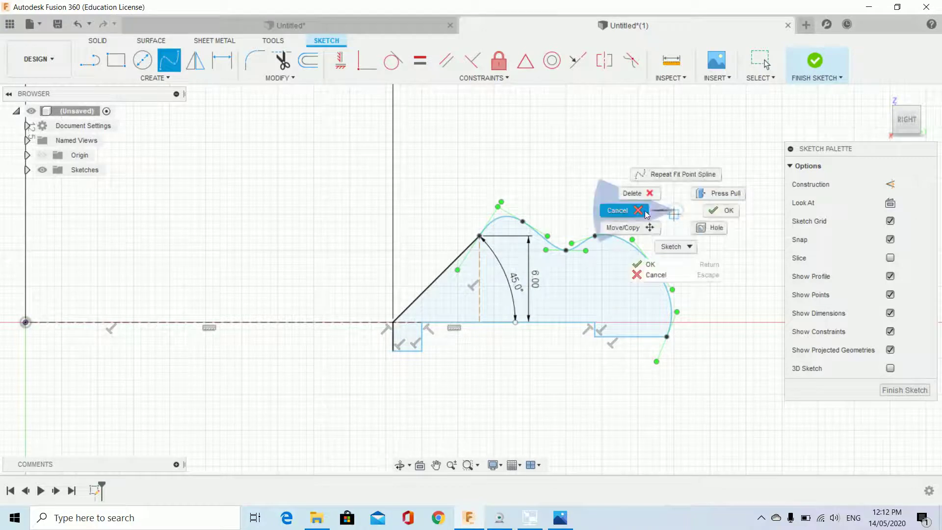
click(644, 262)
- Lower both spline humps, adjust the outer tangent handle, and finish the sketch
click(648, 268)
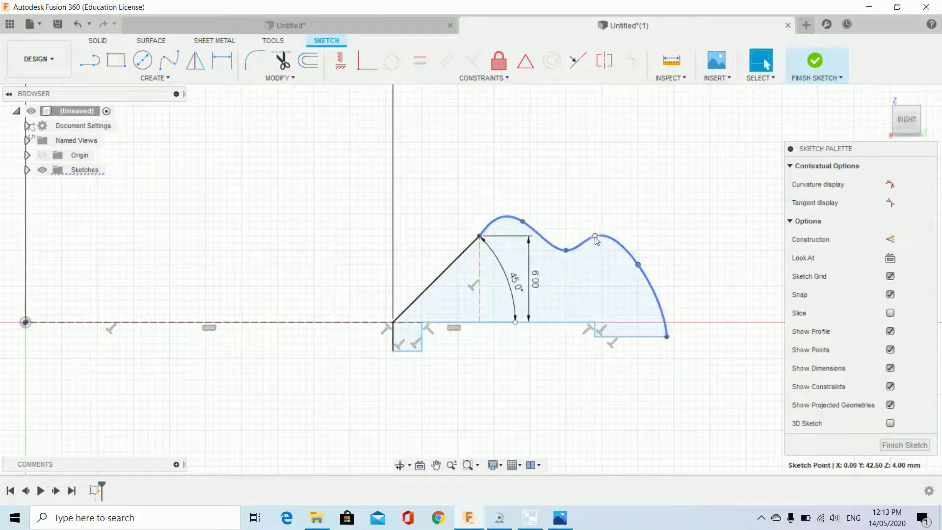
drag(595, 237, 595, 243)
drag(525, 225, 527, 232)
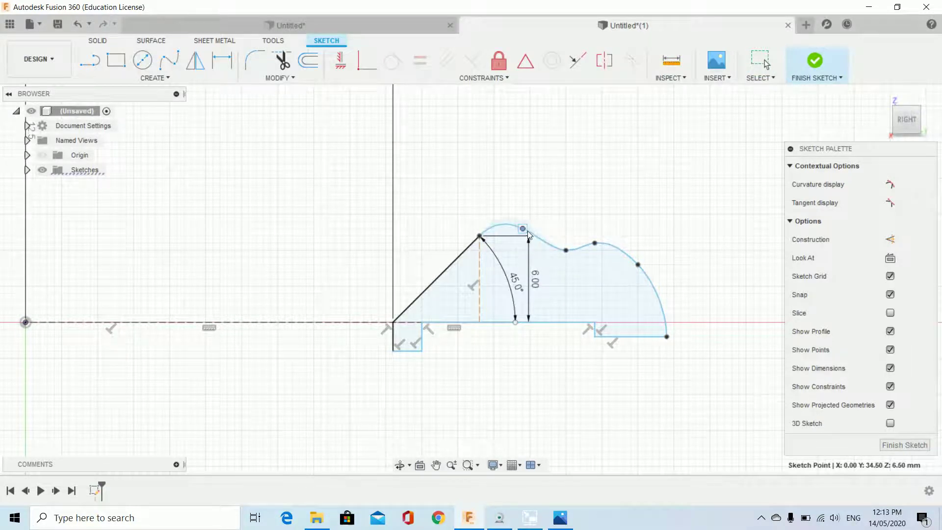
click(639, 265)
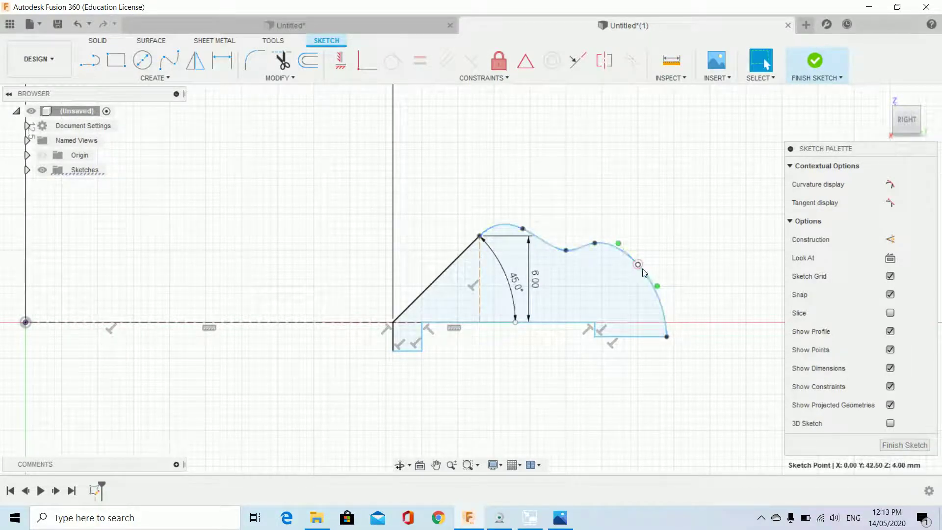
drag(657, 289, 660, 282)
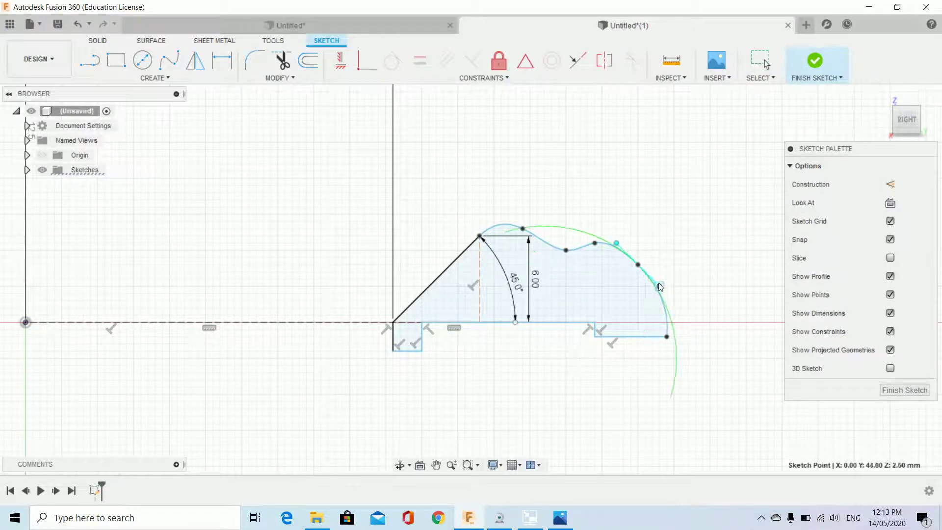
click(660, 288)
key(Escape)
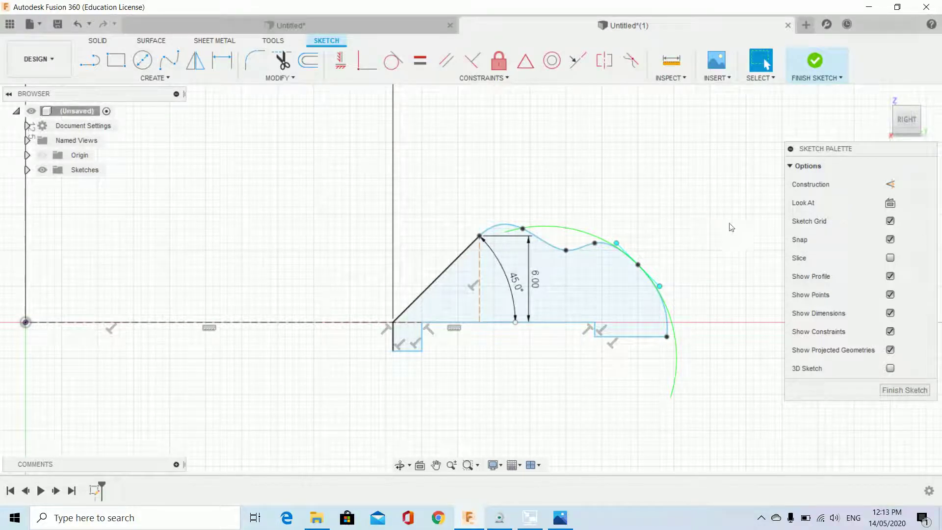
click(805, 81)
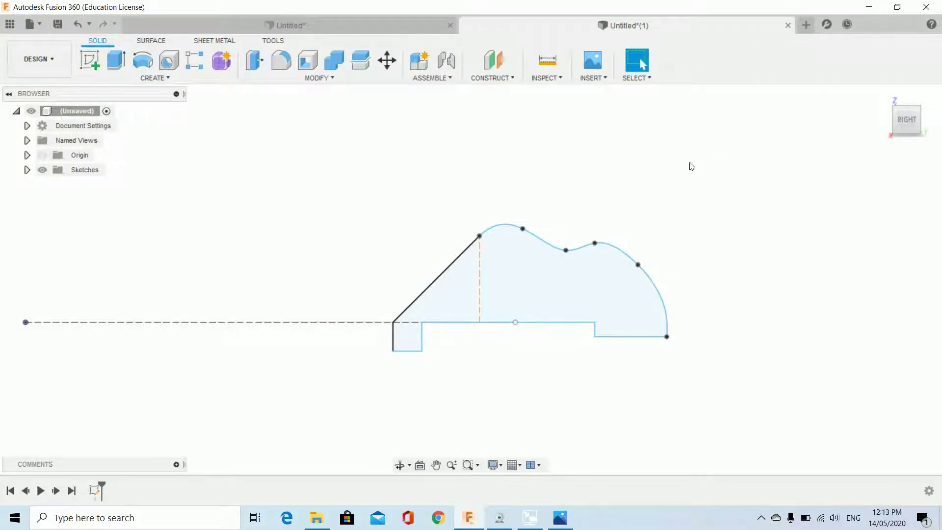
- Revolve the profile a full 360° around the dashed construction line into a solid ring
click(883, 96)
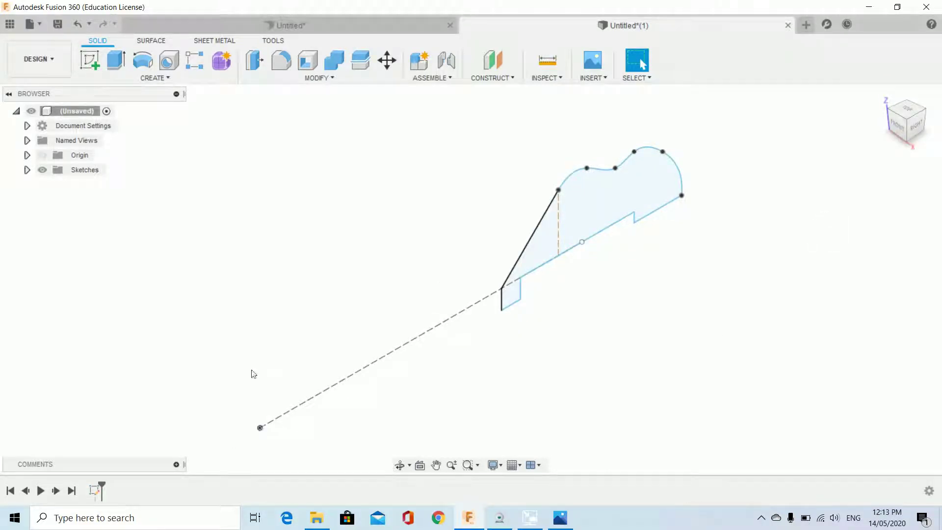
click(145, 74)
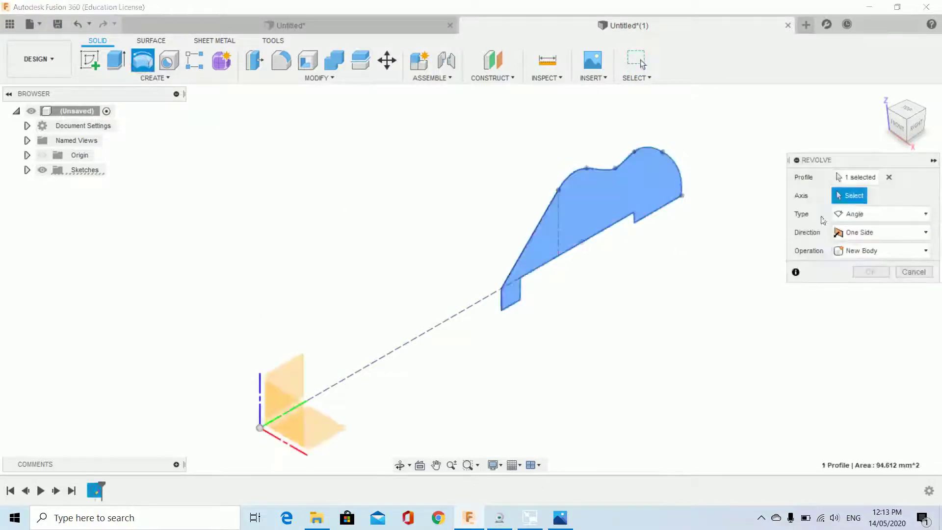
click(259, 393)
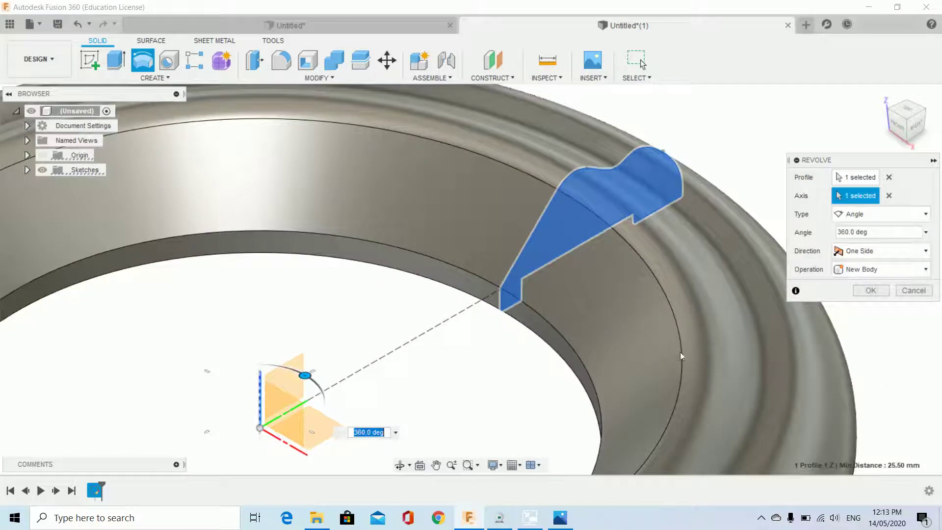
click(875, 293)
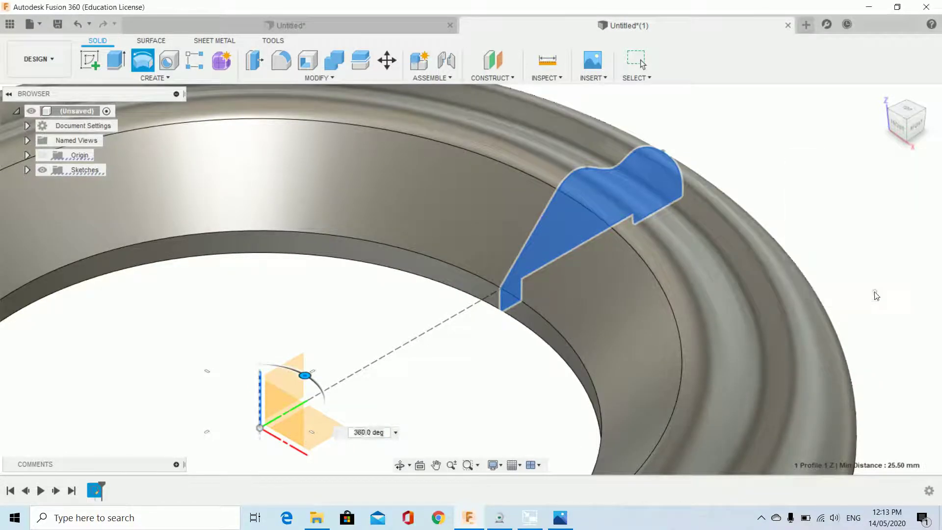
click(882, 95)
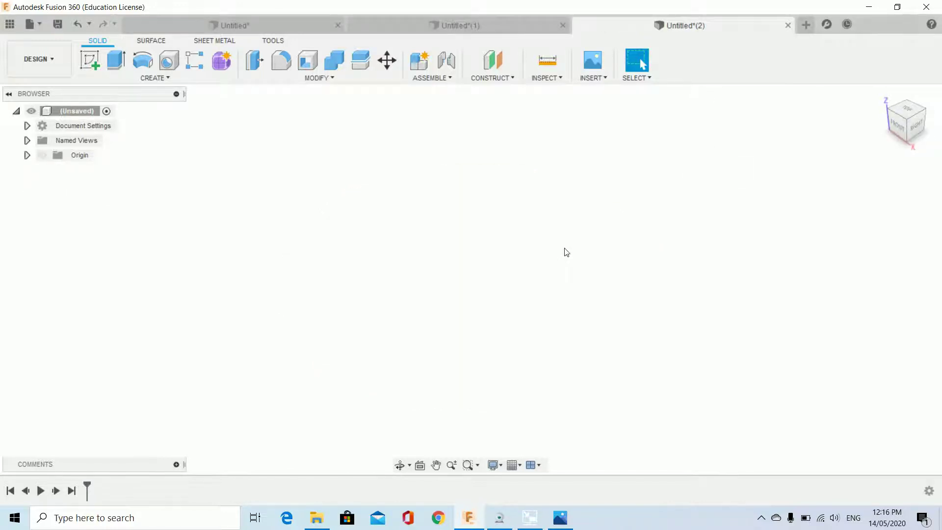
- Start a new sketch in the blank Untitled(2) design
click(90, 60)
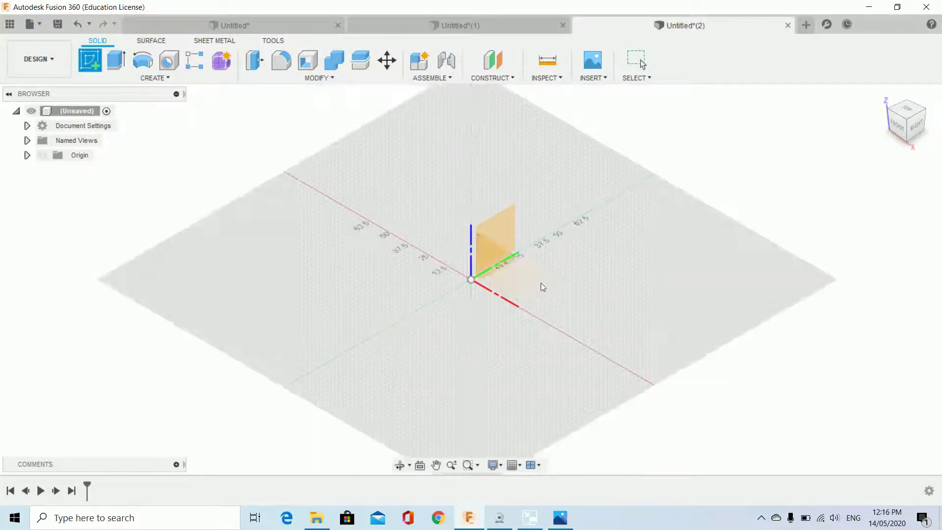
- Sketch a 51 mm circle centred on the XY-plane origin, finish it, and reopen the speaker photo
click(541, 283)
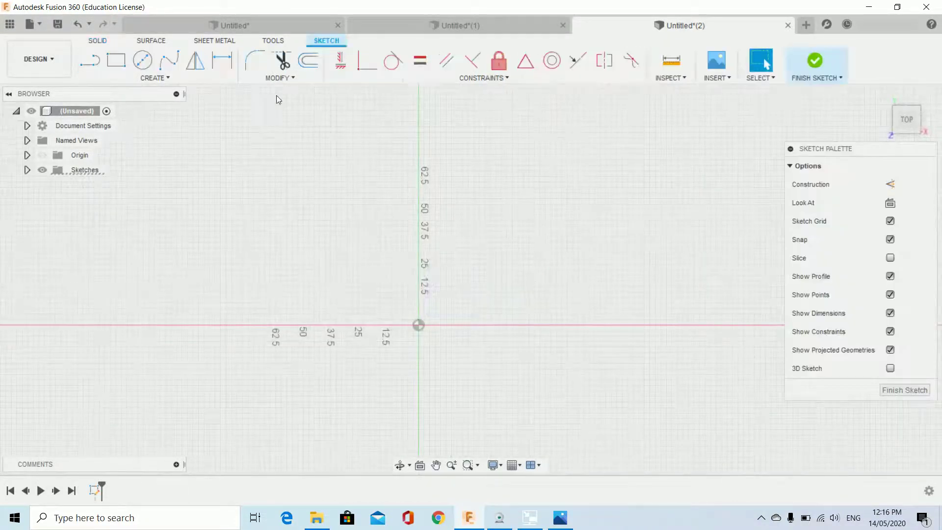
click(143, 60)
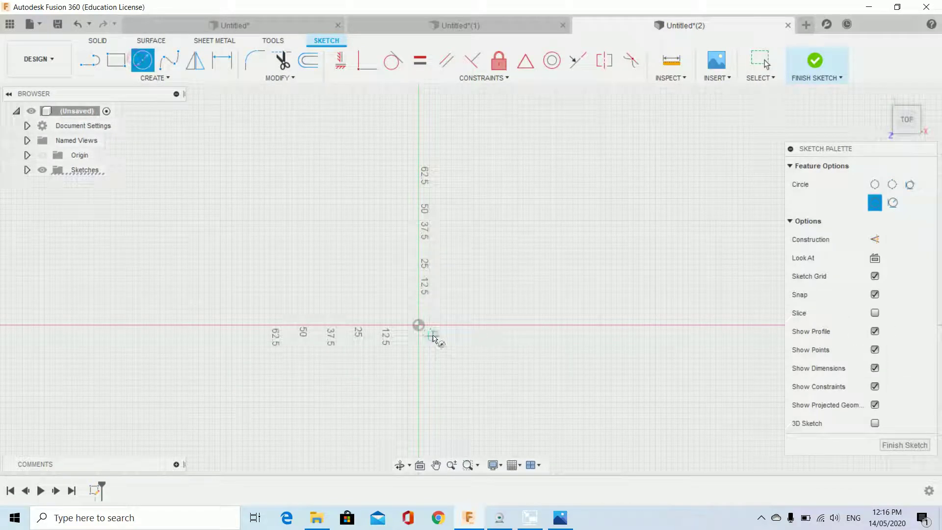
click(419, 326)
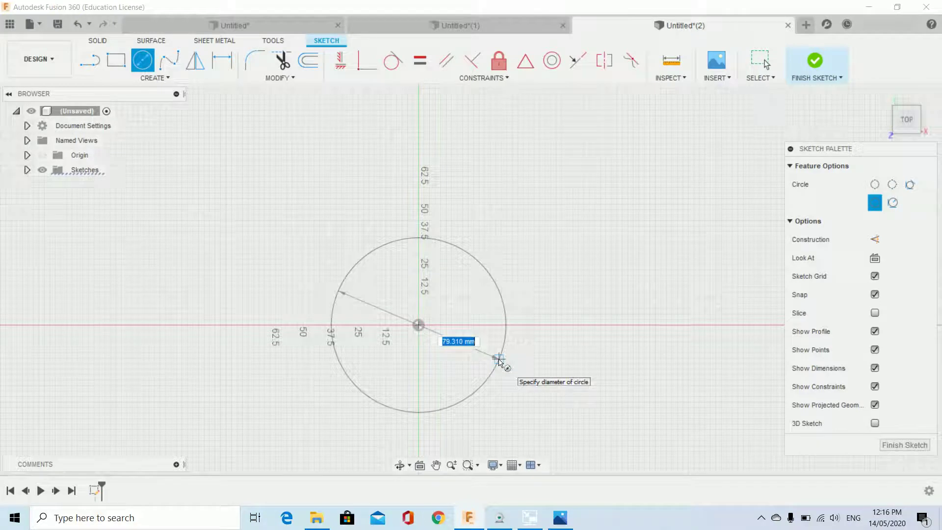
text(51)
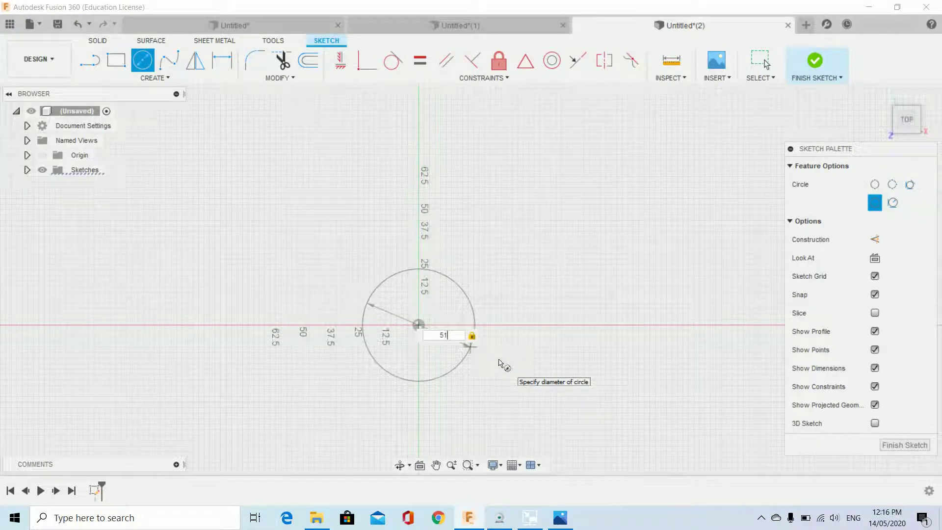
key(Return)
key(Escape)
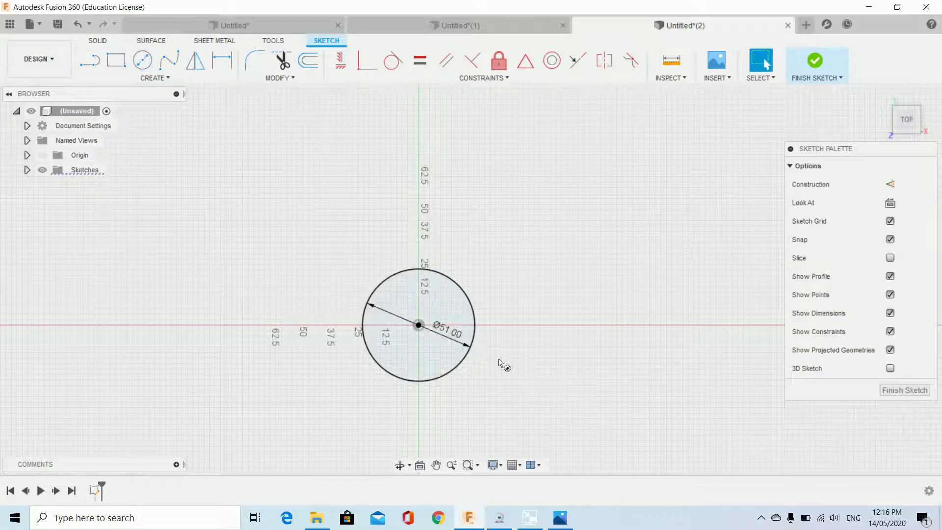
click(814, 77)
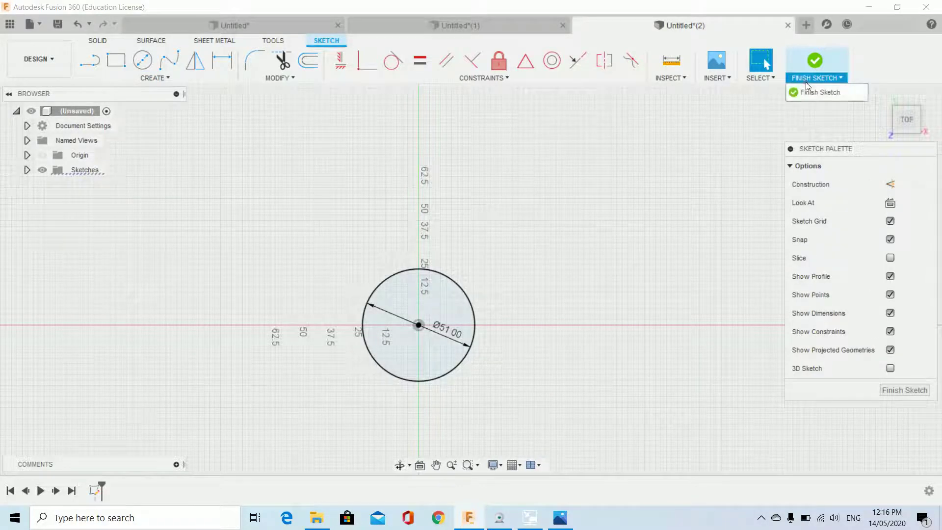
click(806, 96)
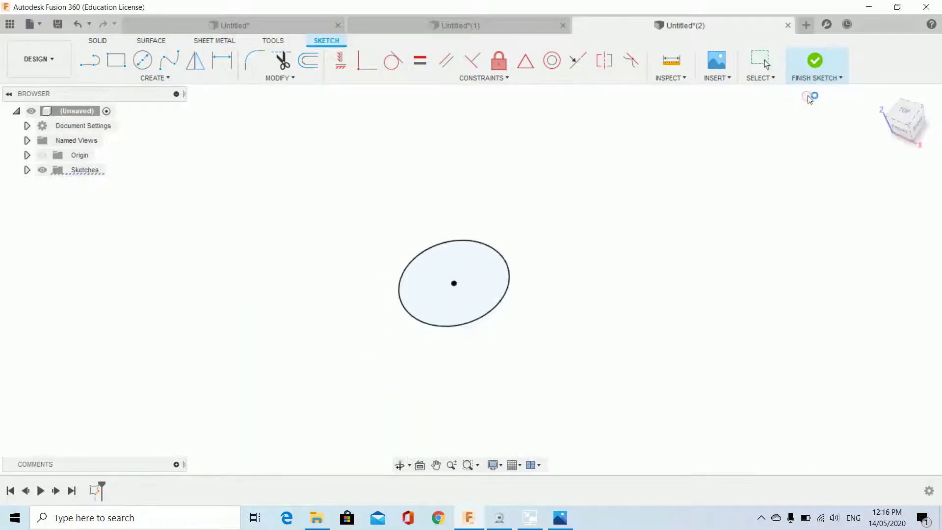
click(559, 518)
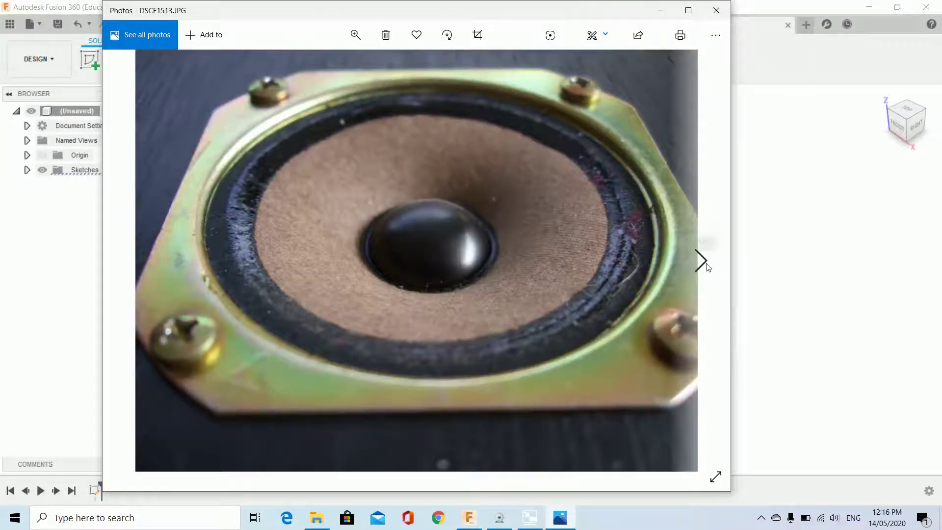
click(702, 258)
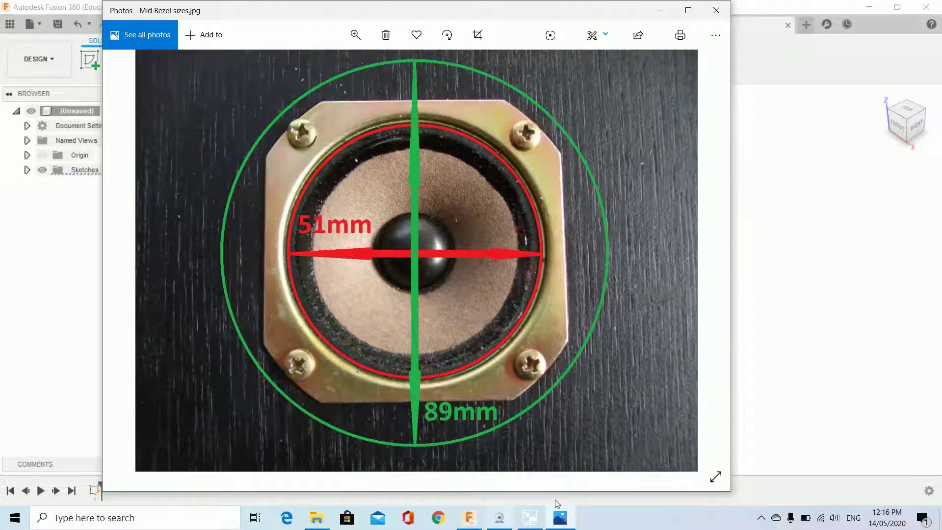
click(832, 353)
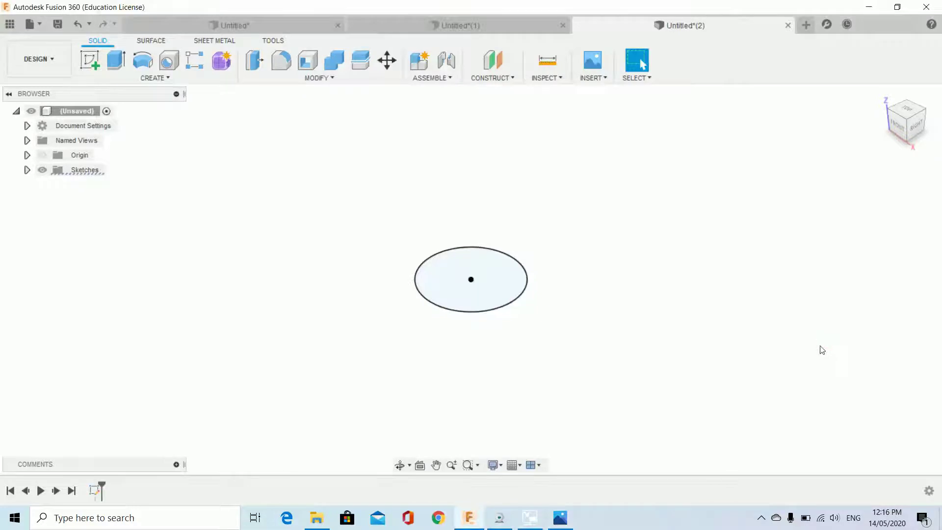
- Start a sketch on the upright side plane and intersect the 51 mm circle with it
click(89, 64)
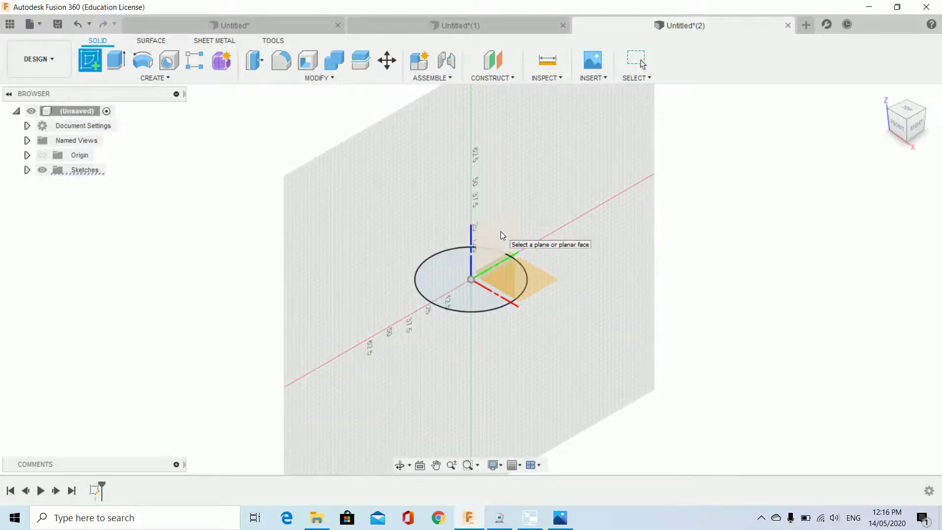
click(500, 231)
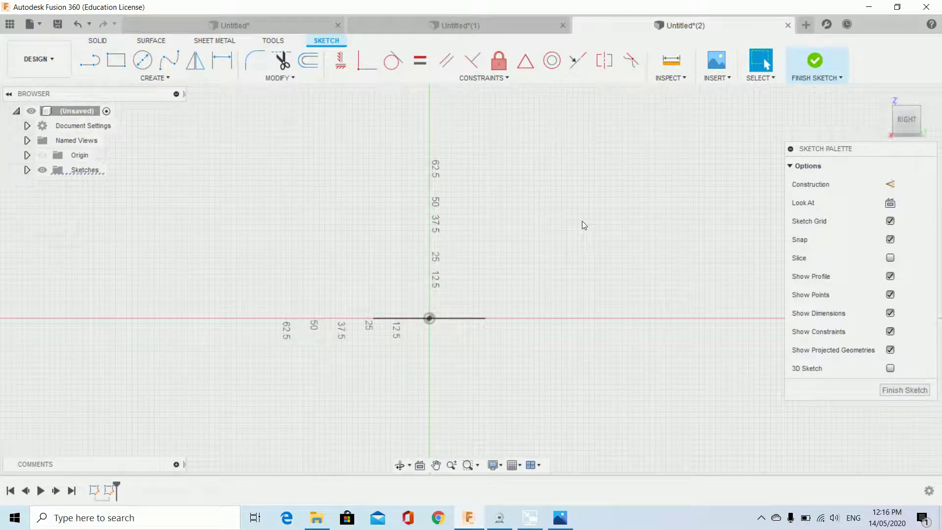
shift+middle_drag(582, 224, 584, 250)
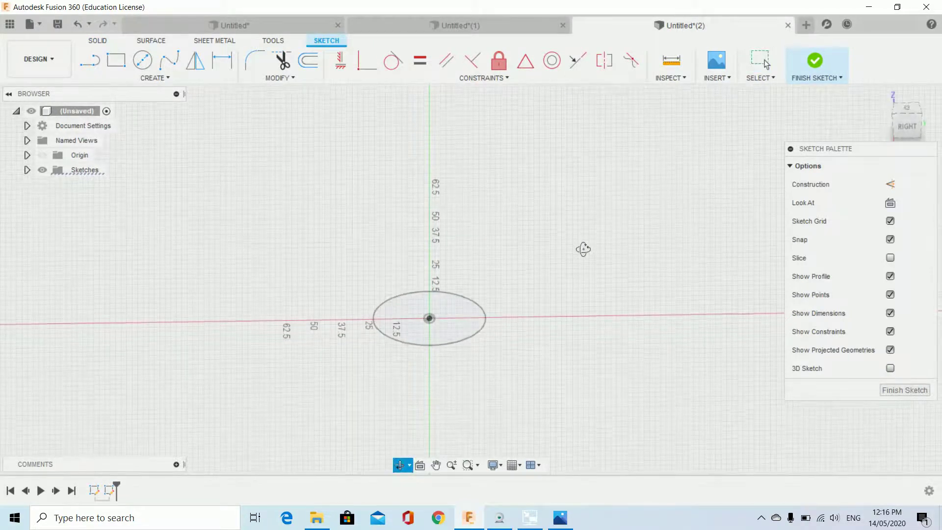
click(184, 77)
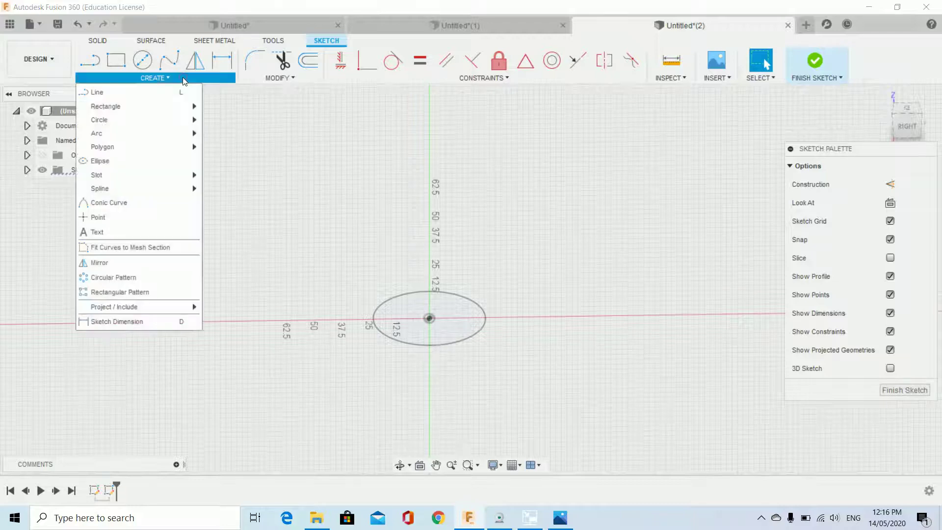
mouse_move(114, 307)
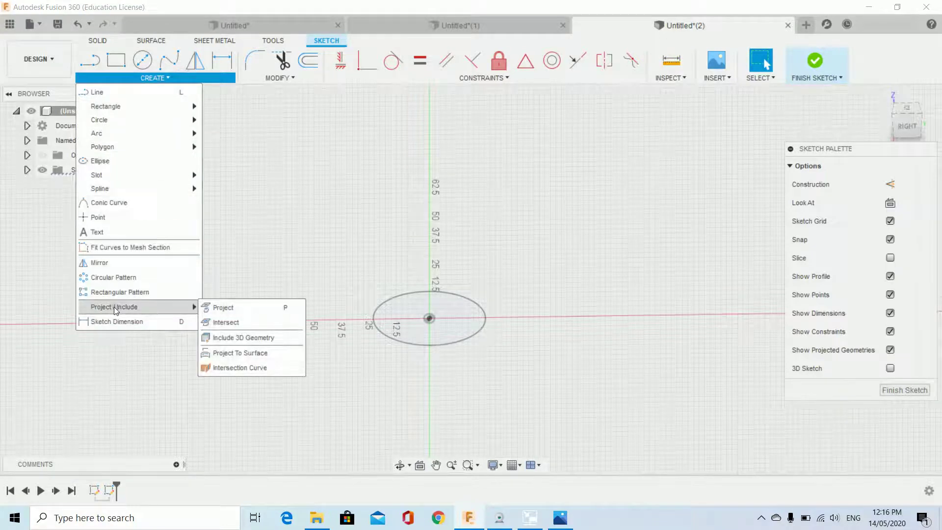
click(227, 322)
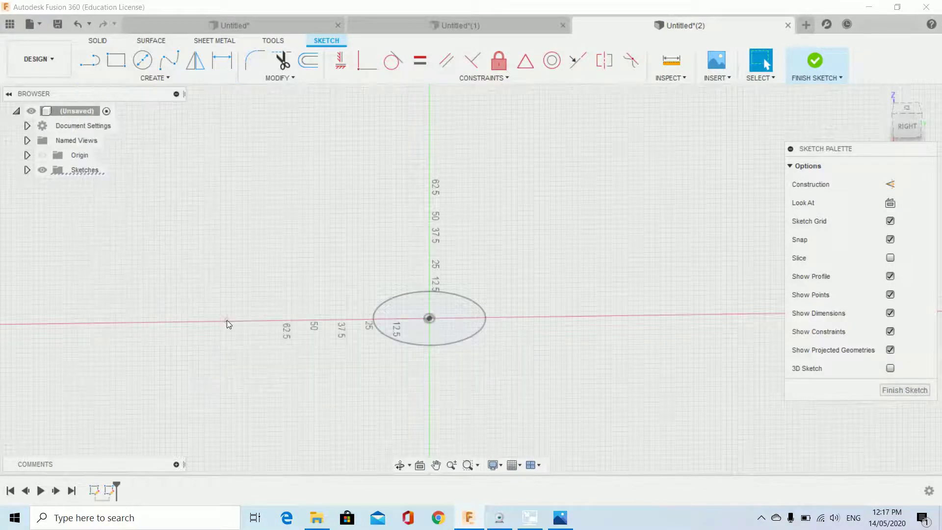
click(484, 319)
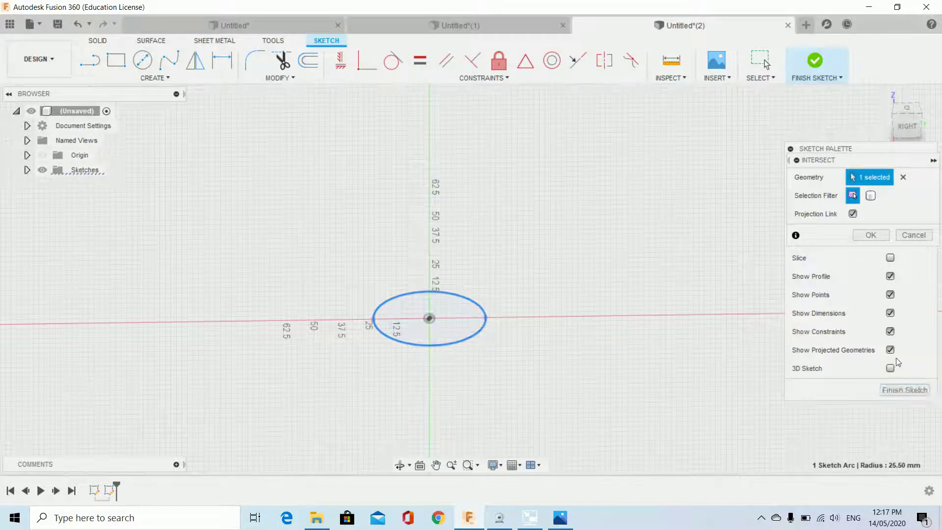
click(874, 233)
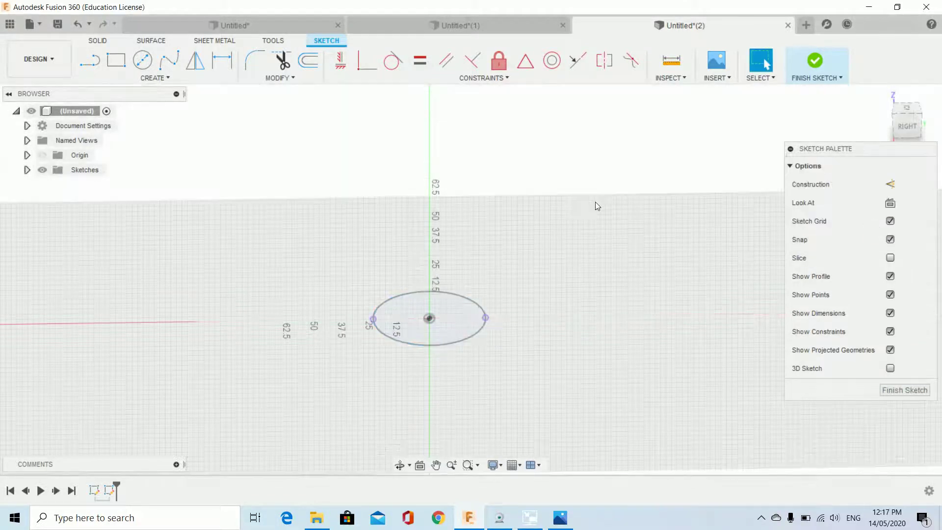
- View the sketch plane straight on from the right, zoomed onto the edge-on line's endpoint
click(905, 126)
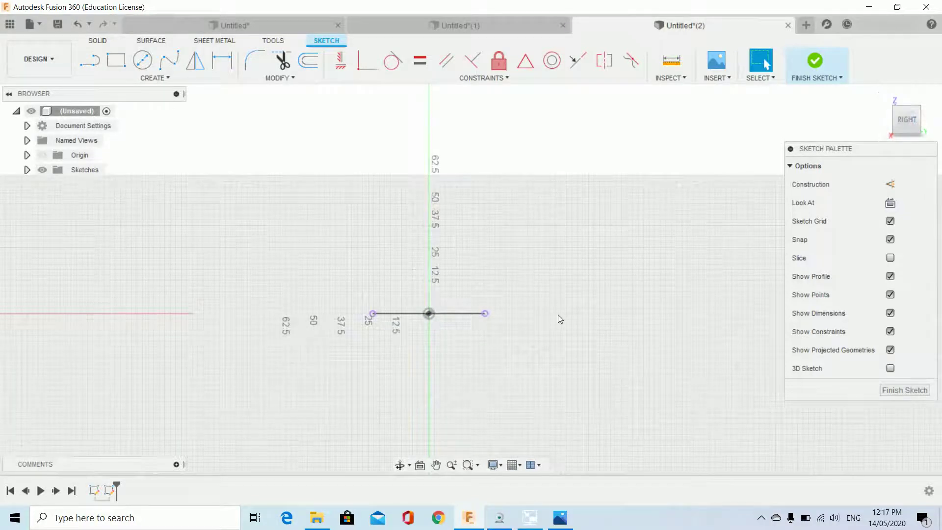
scroll(558, 315, up, 5)
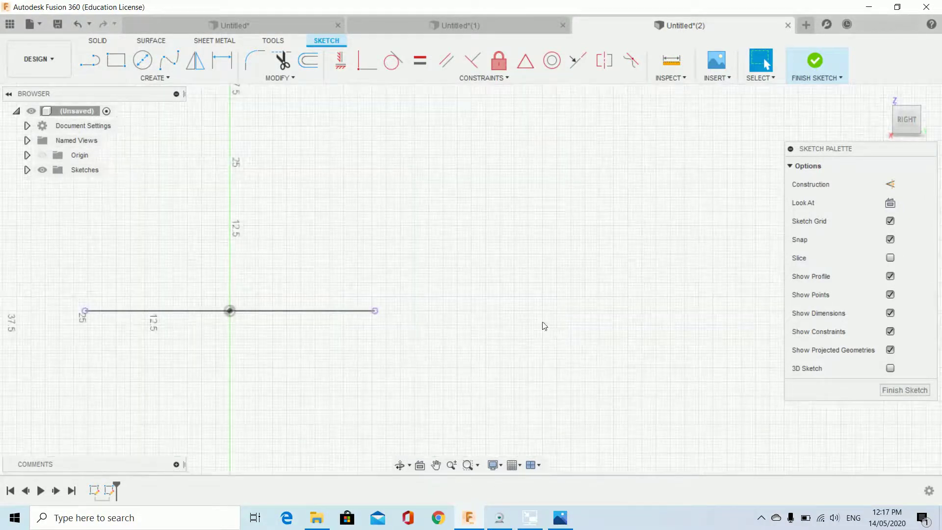
middle_drag(544, 325, 587, 246)
scroll(585, 248, up, 2)
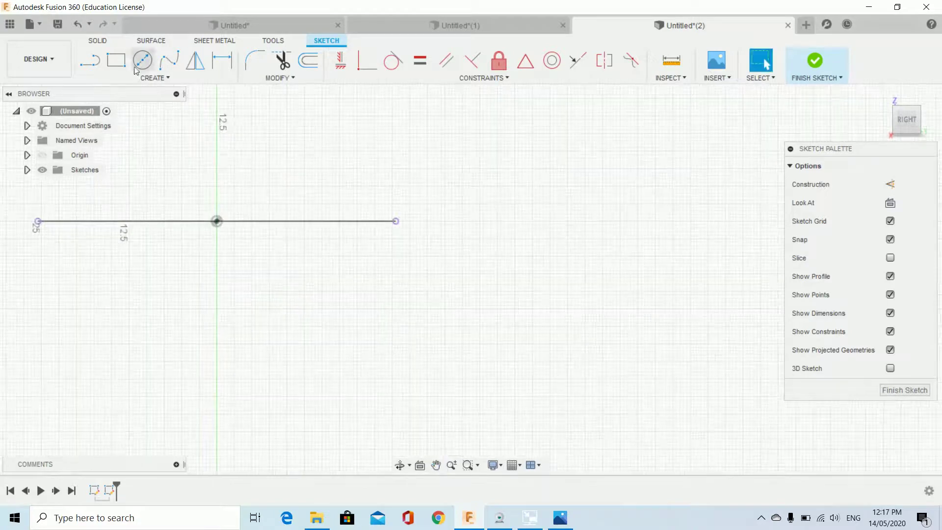
scroll(522, 172, up, 5)
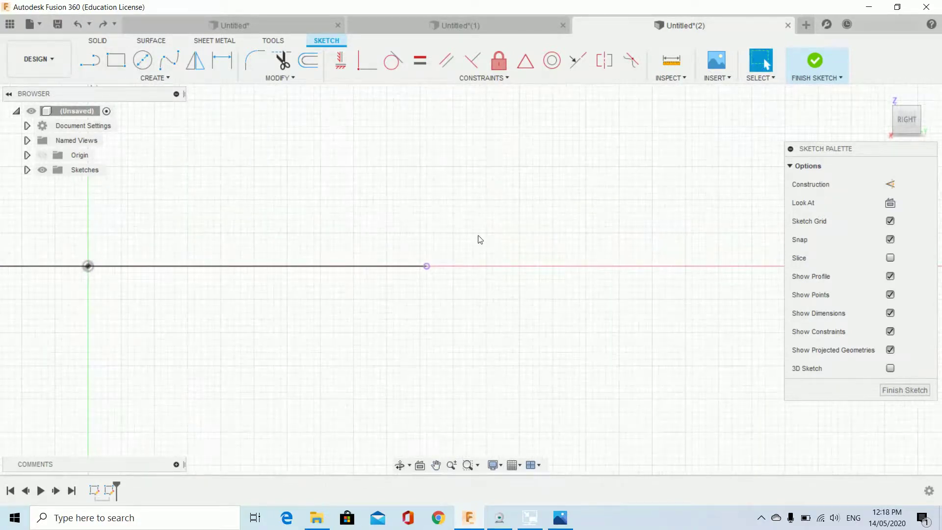
mouse_move(480, 239)
middle_down()
mouse_move(501, 193)
mouse_move(396, 168)
mouse_move(353, 168)
mouse_move(360, 175)
middle_up()
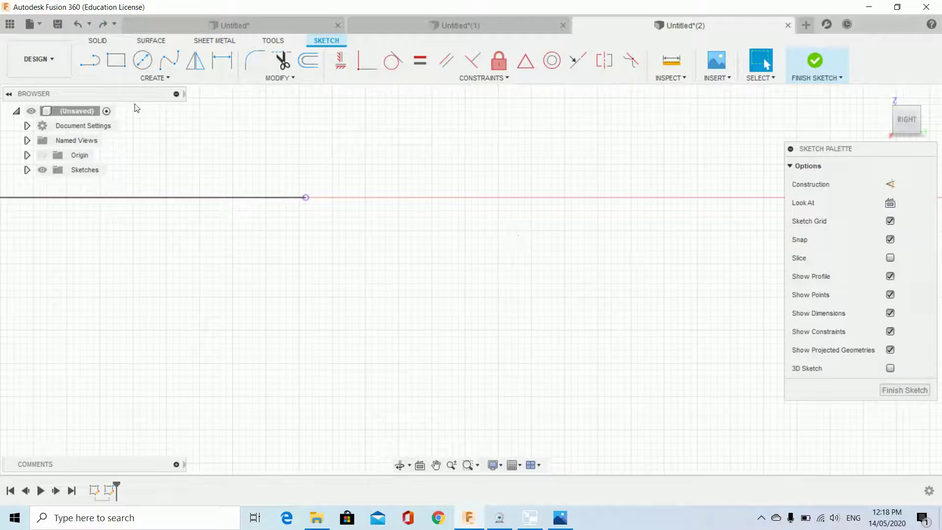
- Draw the profile starting with a line from the circle's intersection point, then re-enable snapping
click(90, 61)
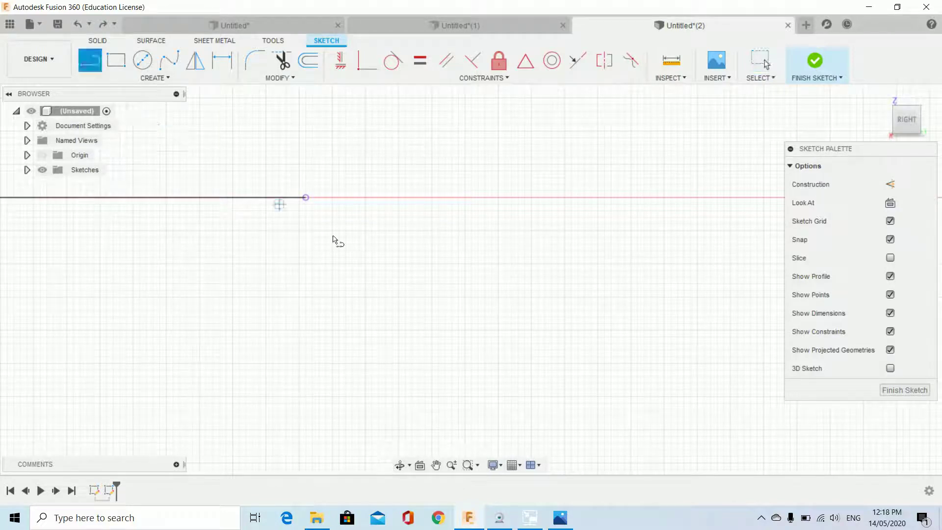
click(306, 198)
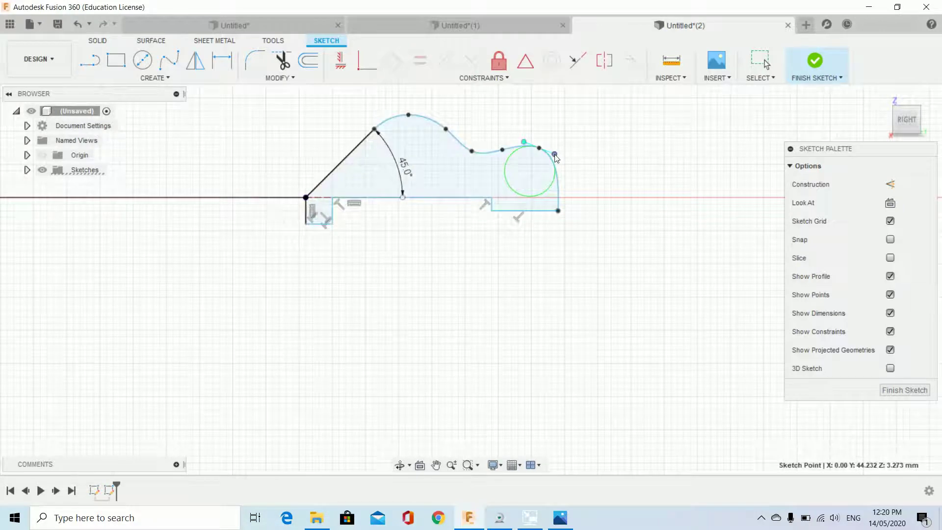
click(556, 155)
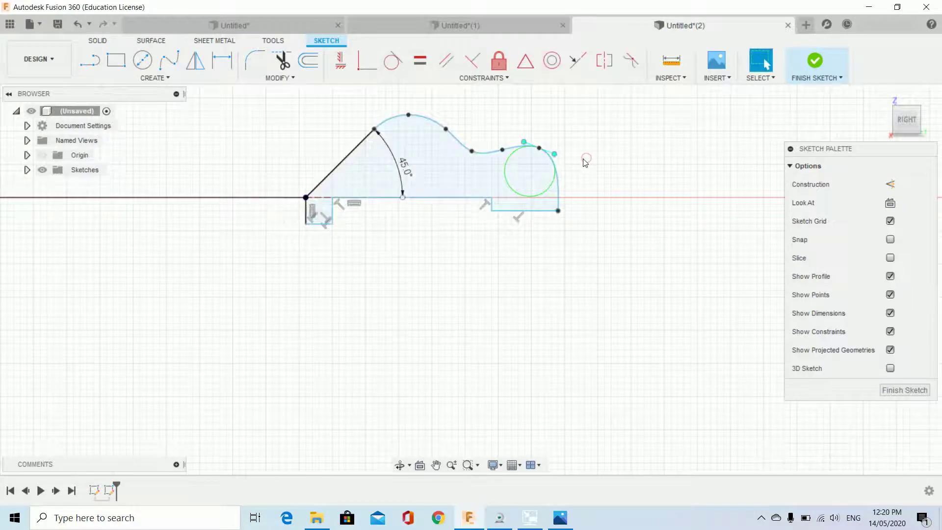
click(890, 239)
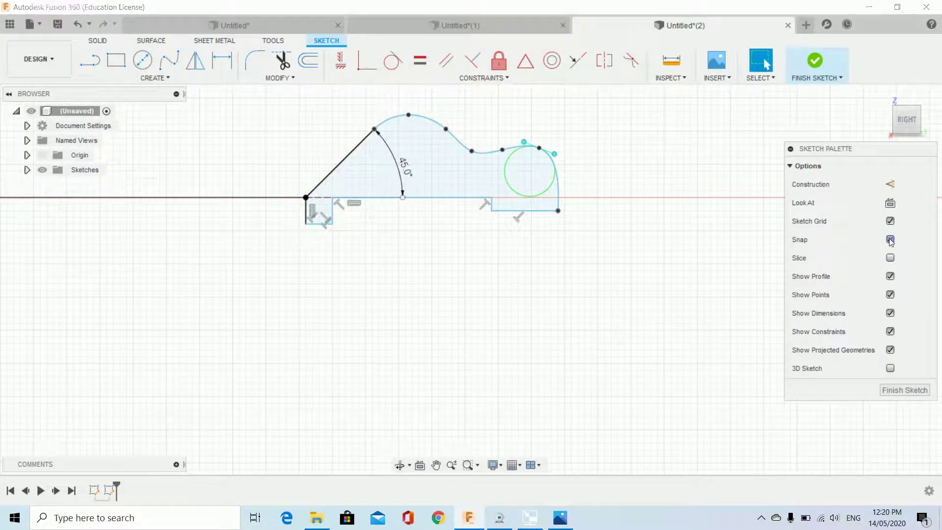
- Finish the cross-section sketch and return to the 3D home view of circle and profile
click(887, 390)
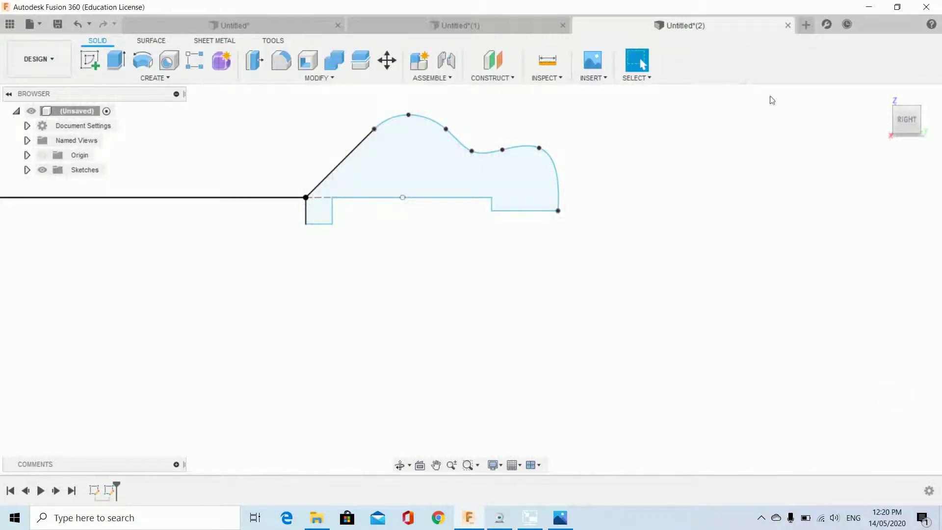
mouse_move(880, 93)
click(882, 94)
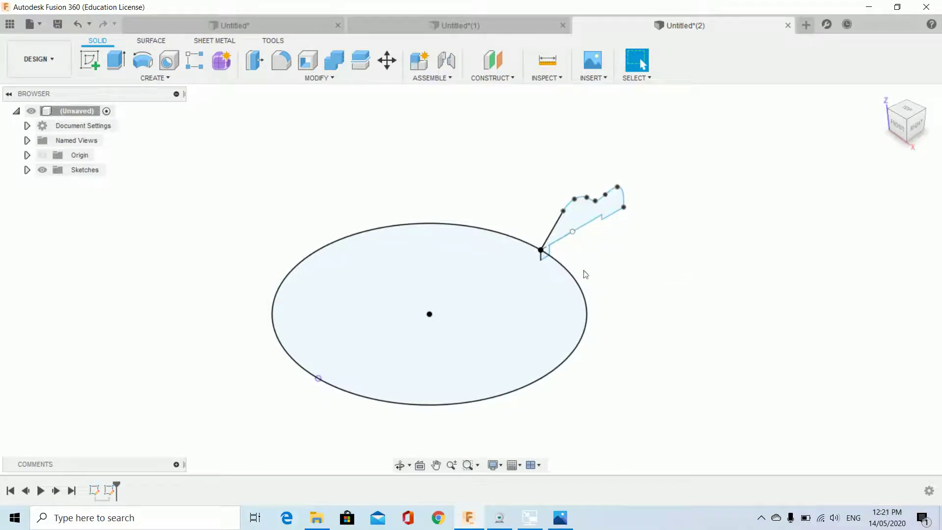
click(180, 82)
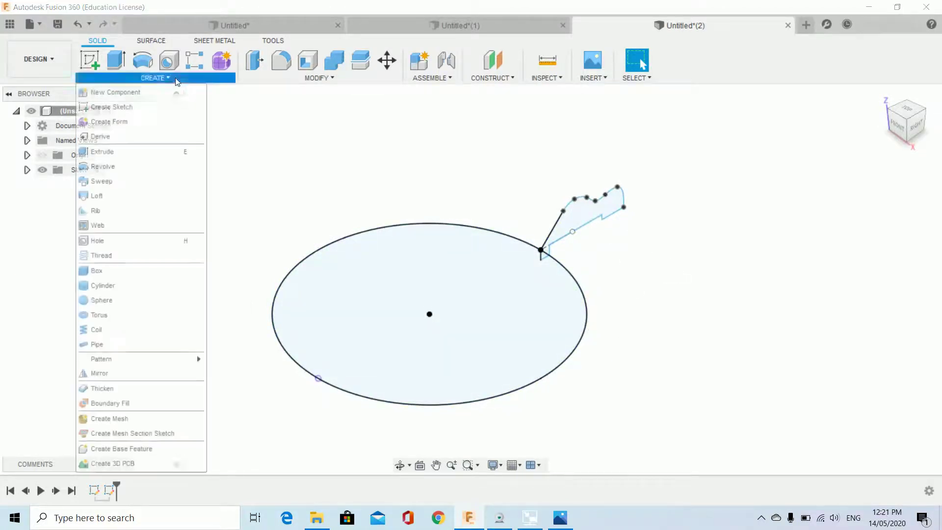
- Sweep the drawn profile along the 51 mm circle to form the solid bezel ring body
click(103, 181)
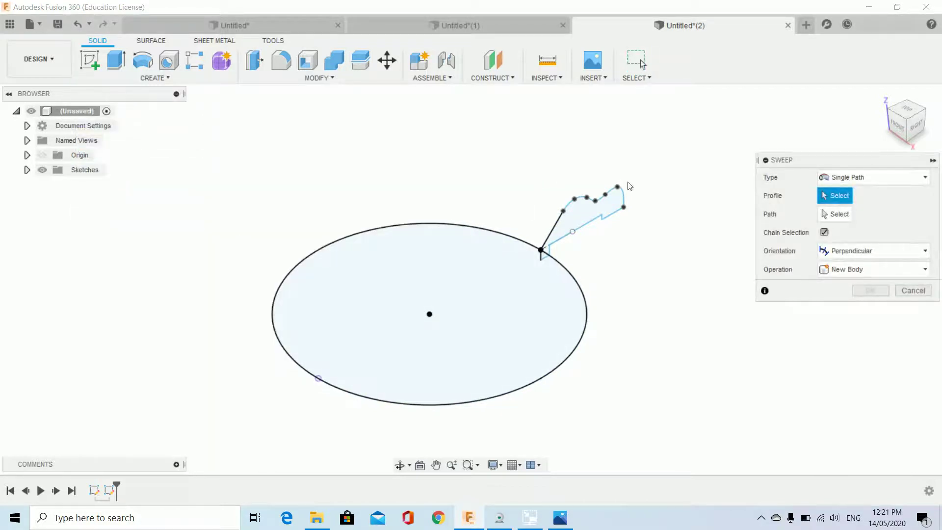
click(572, 213)
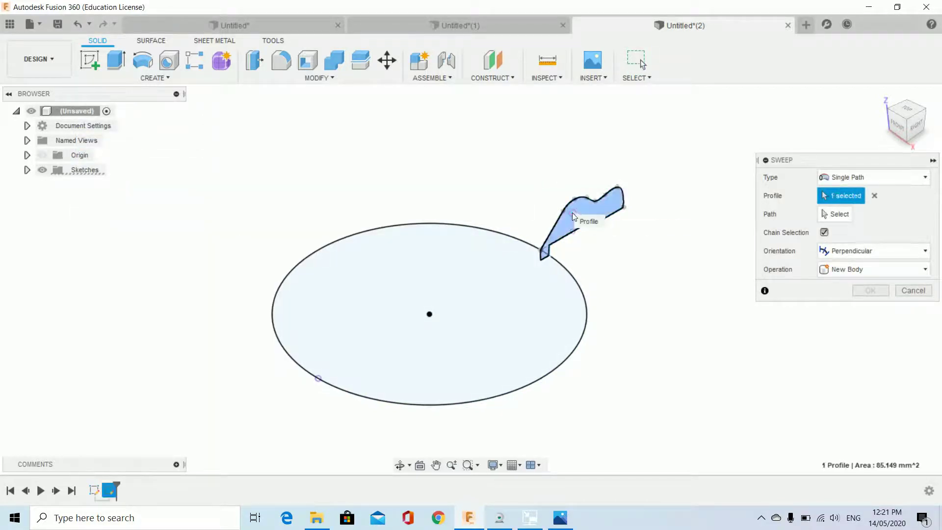
click(836, 214)
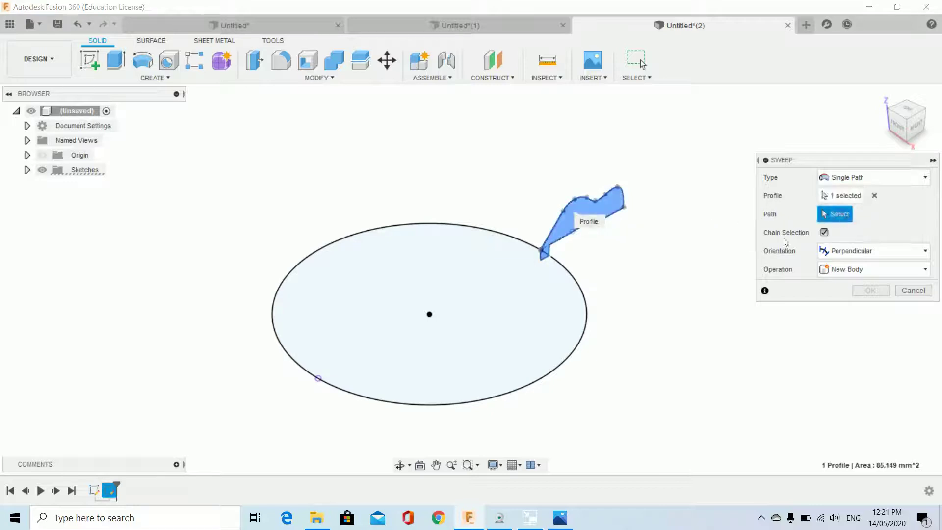
click(580, 288)
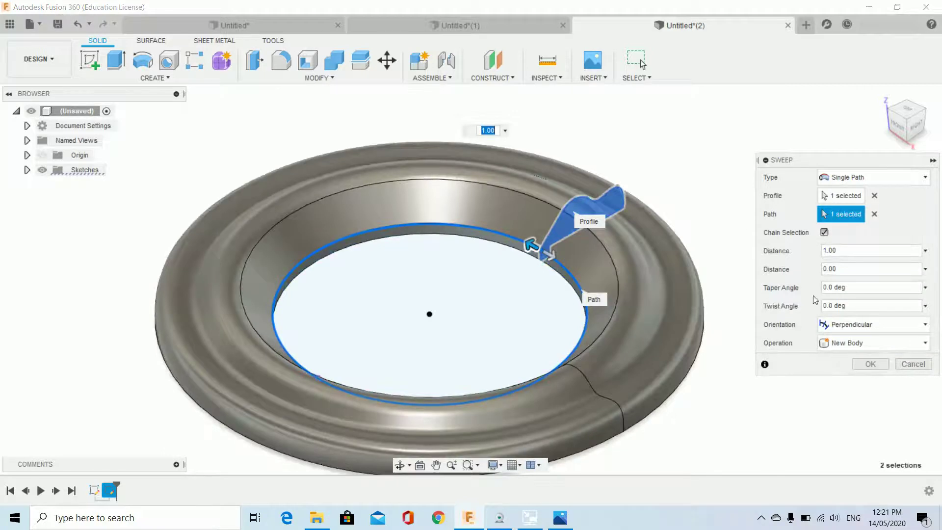
click(865, 366)
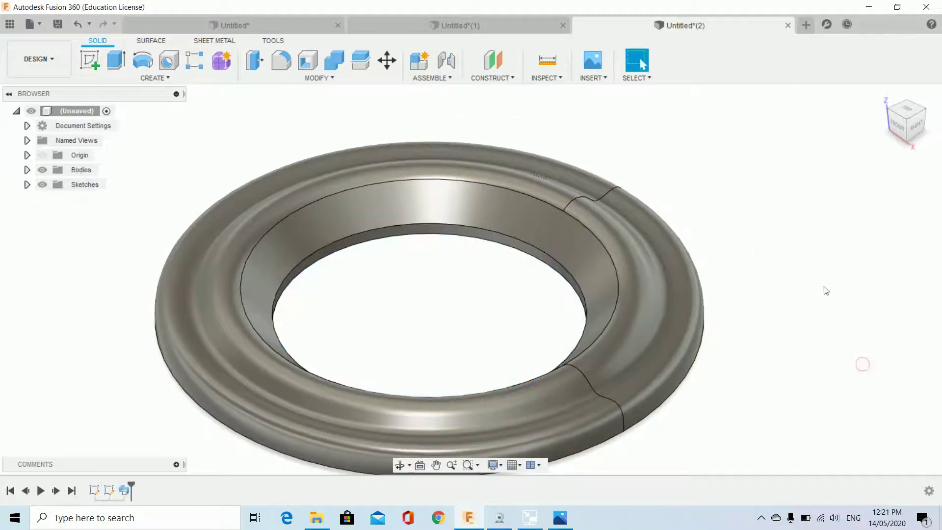
middle_drag(802, 269, 784, 227)
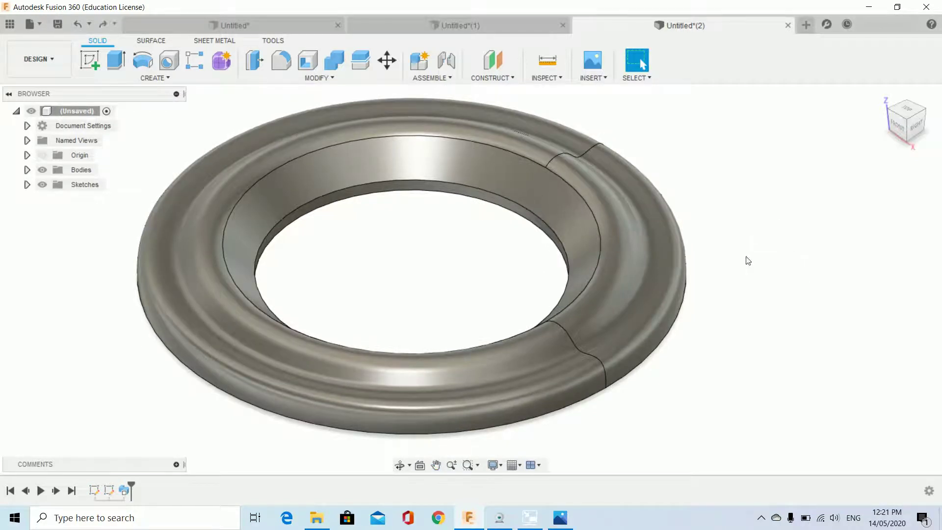
- View the ring from the bottom and start a new sketch on its flat underside face
click(900, 128)
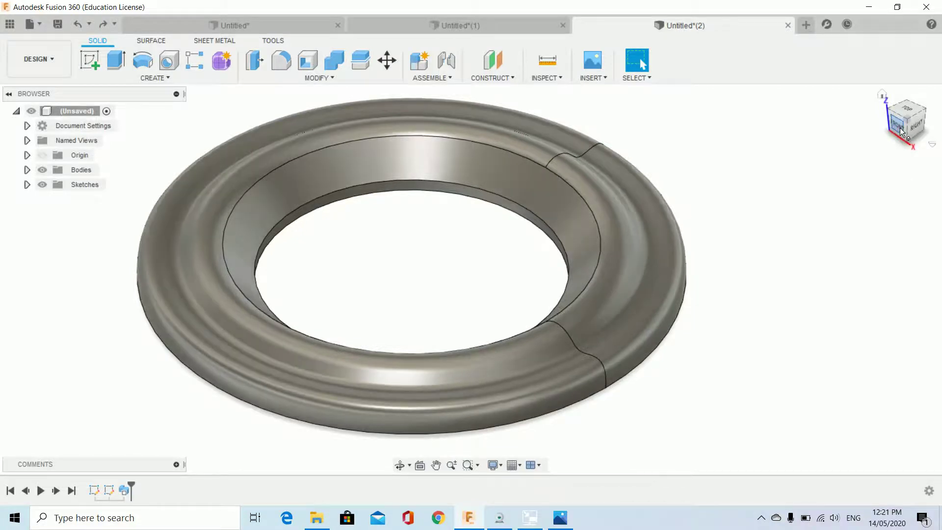
click(907, 139)
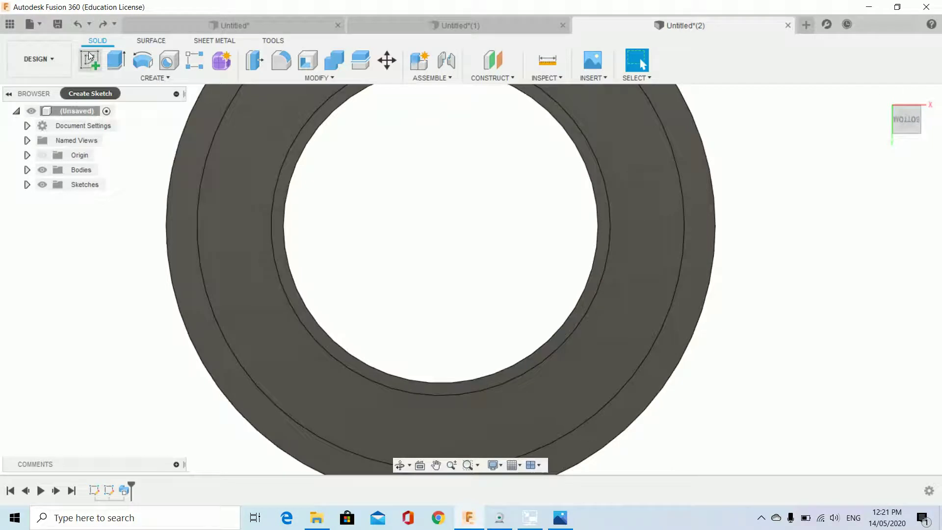
click(87, 63)
click(475, 260)
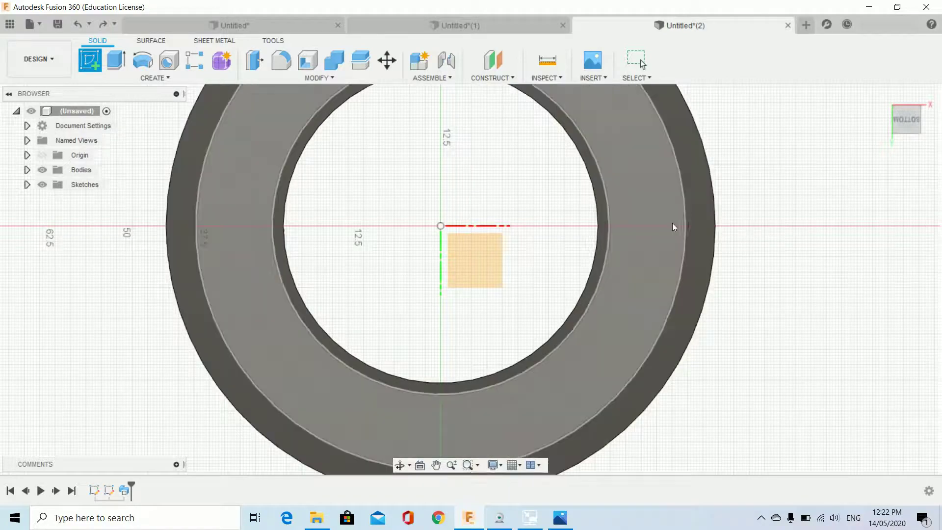
click(689, 224)
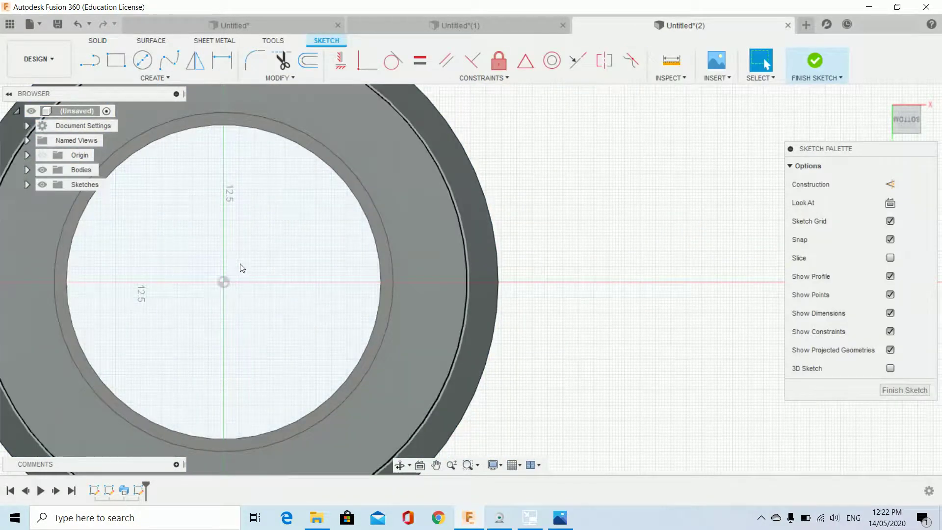
middle_drag(242, 267, 457, 265)
scroll(458, 268, up, 3)
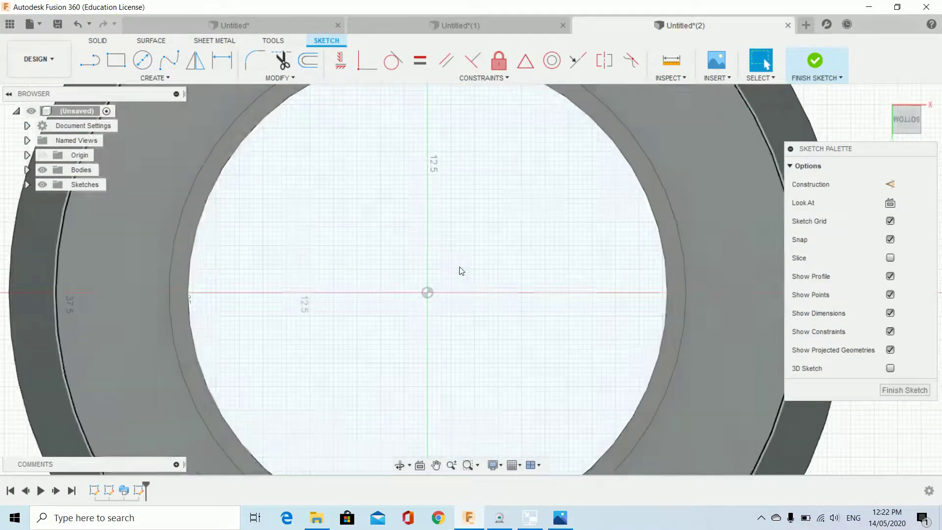
scroll(462, 268, down, 5)
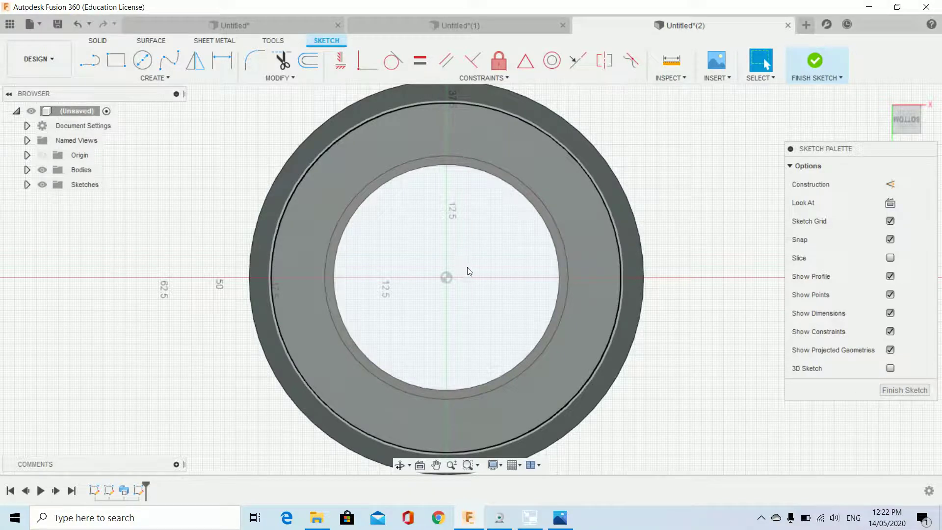
- Turn on construction mode and draw a 45° construction line from the ring's centre
key(l)
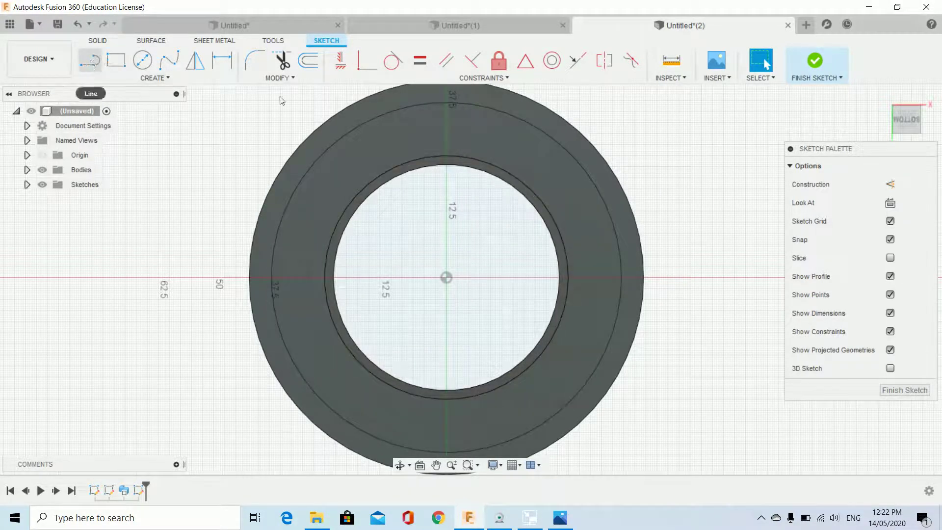
key(Escape)
click(890, 185)
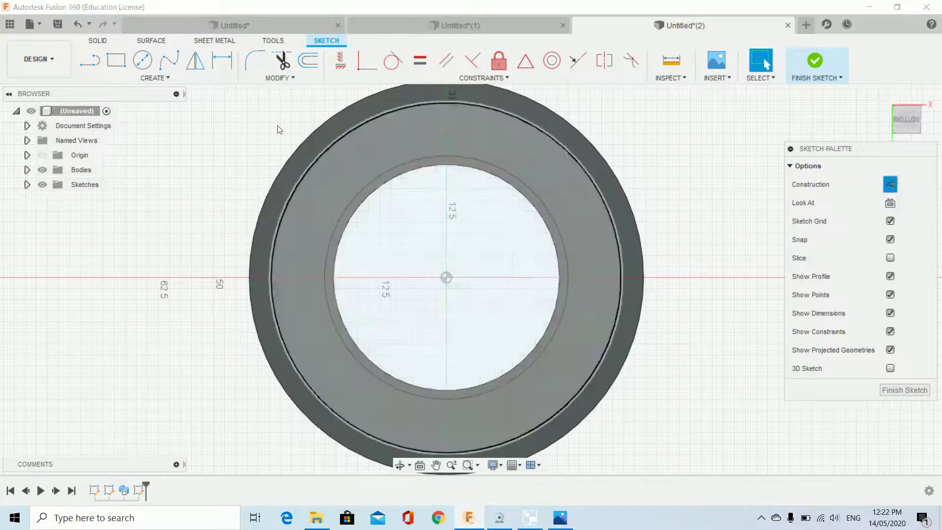
click(82, 65)
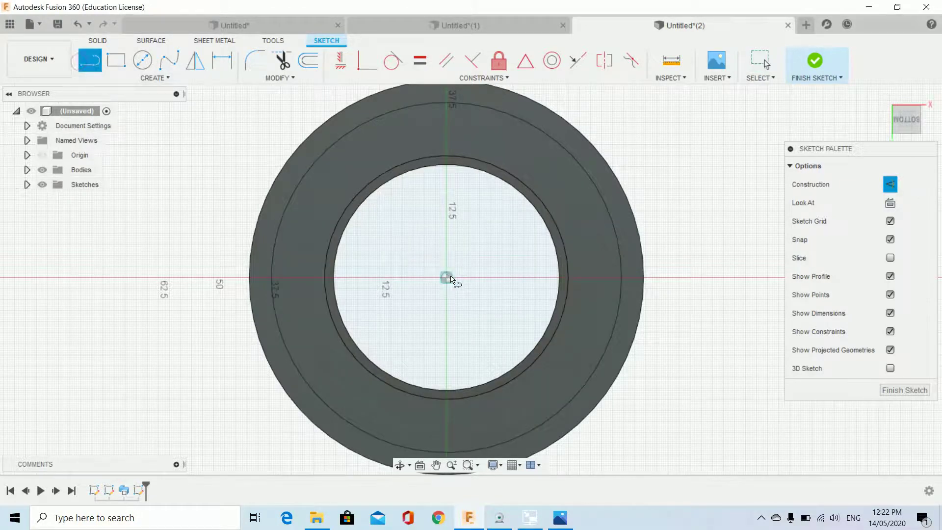
click(448, 278)
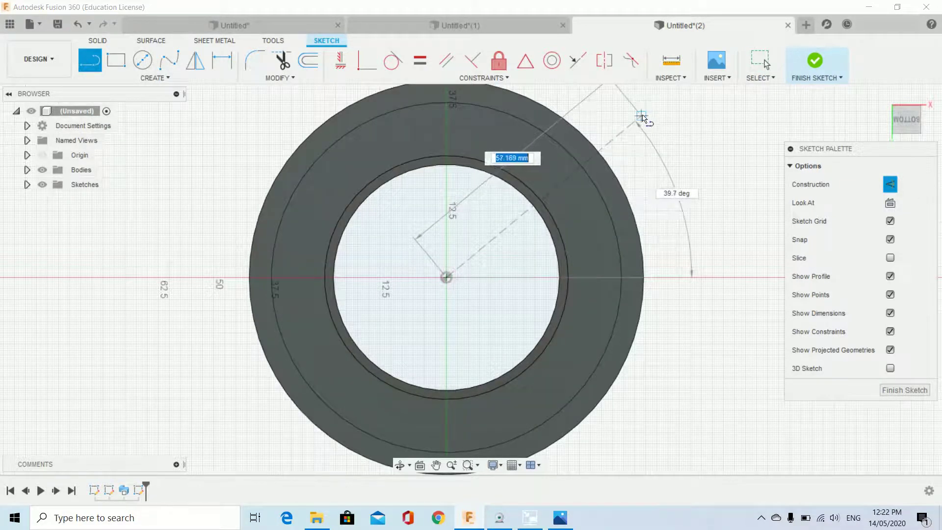
key(Tab)
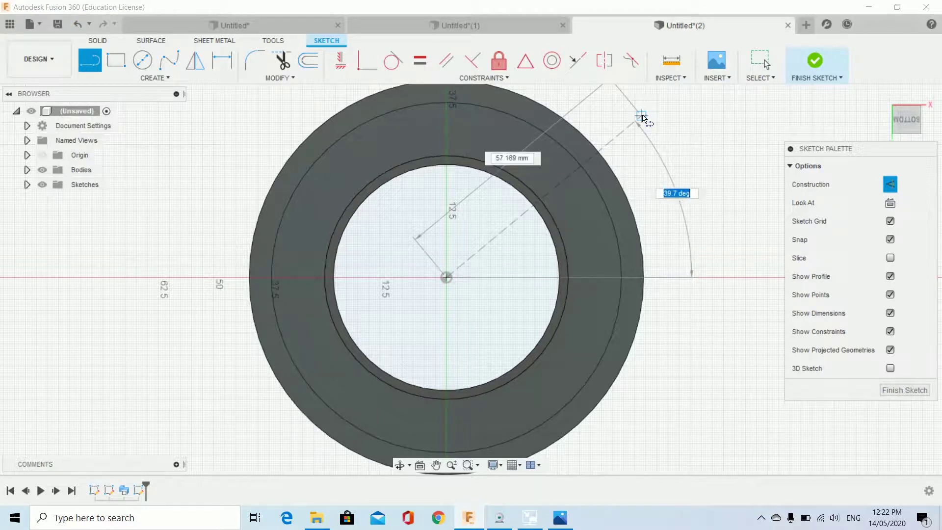
key(Return)
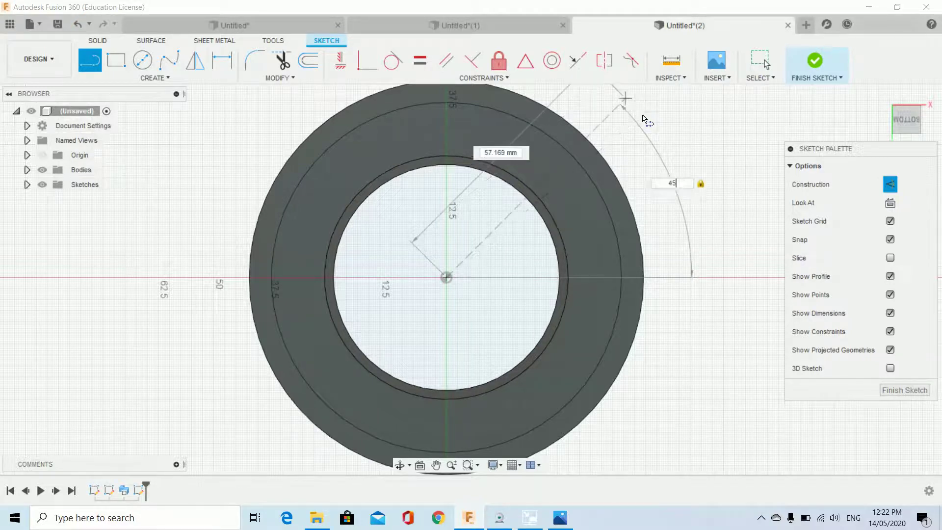
key(Escape)
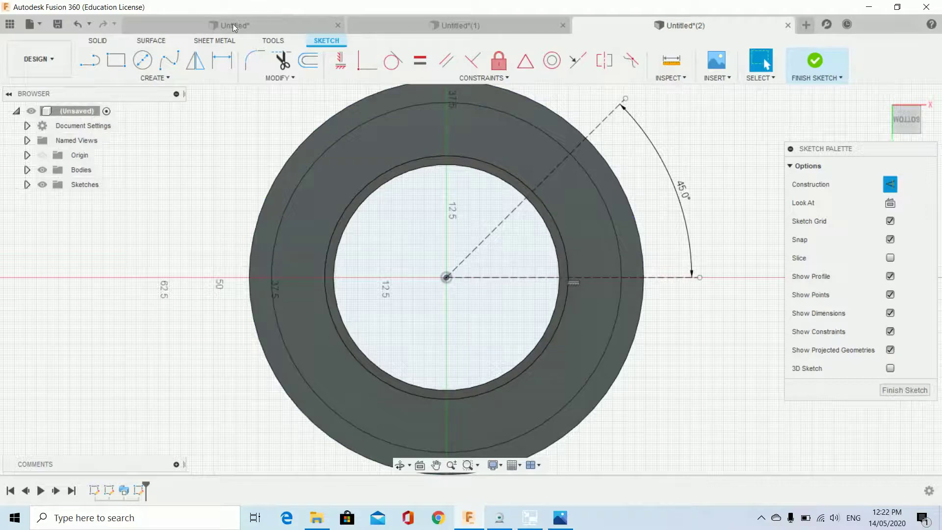
- Add the down-left and down-right diagonal construction lines from the centre
click(91, 62)
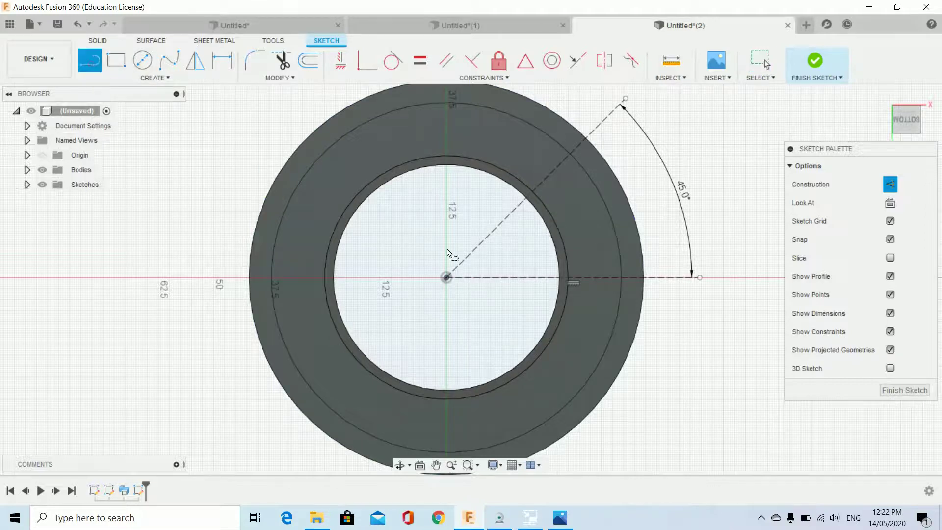
click(446, 278)
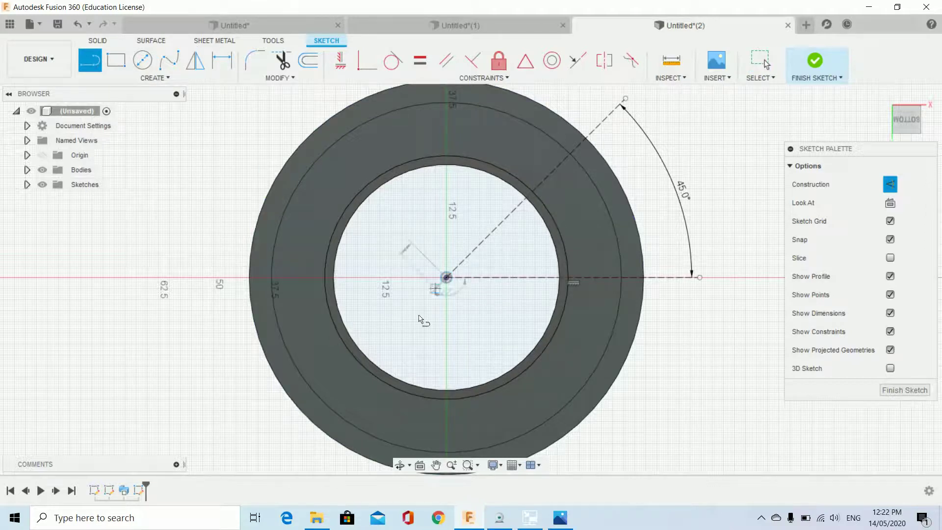
click(247, 436)
key(Escape)
middle_drag(249, 423, 249, 281)
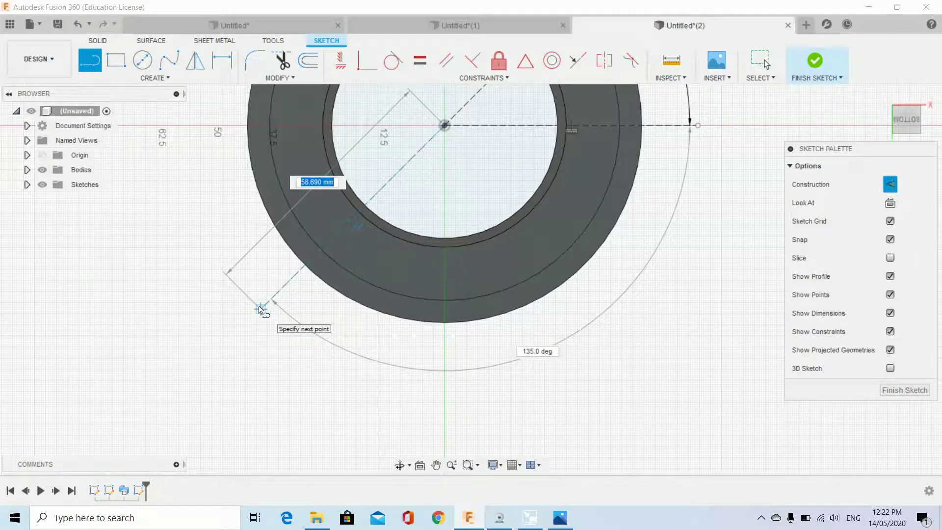
click(260, 309)
key(Escape)
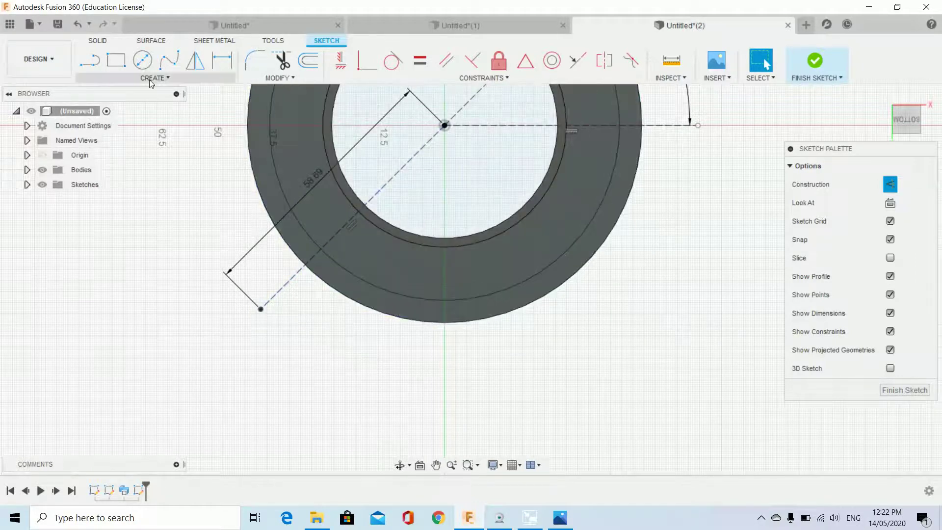
click(89, 60)
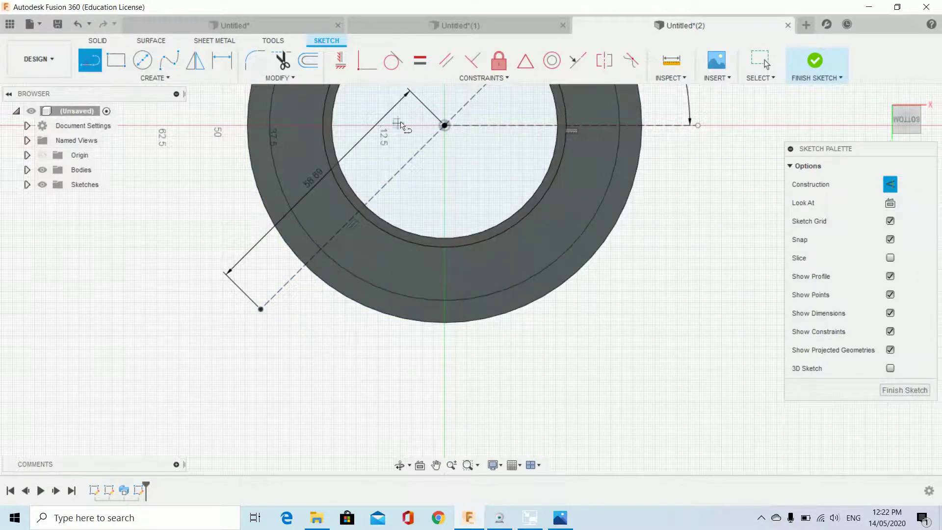
click(444, 125)
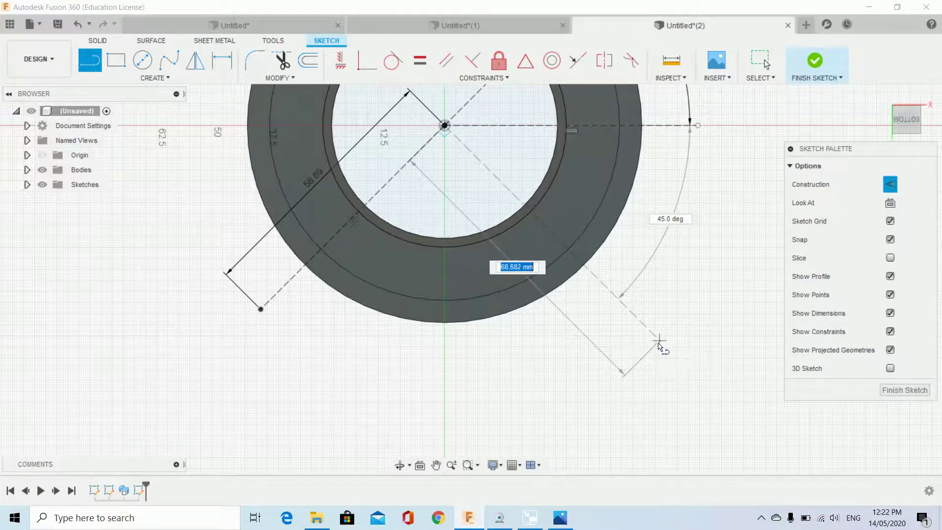
click(659, 340)
key(Escape)
mouse_move(516, 184)
middle_down()
mouse_move(557, 479)
mouse_move(555, 467)
middle_up()
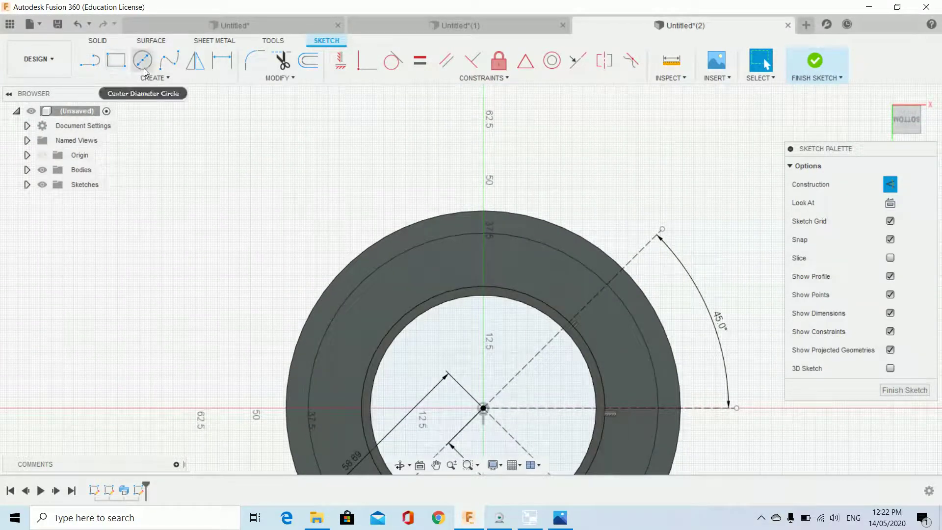
- Draw the fourth diagonal construction line from the centre toward the upper-left
right_click(326, 179)
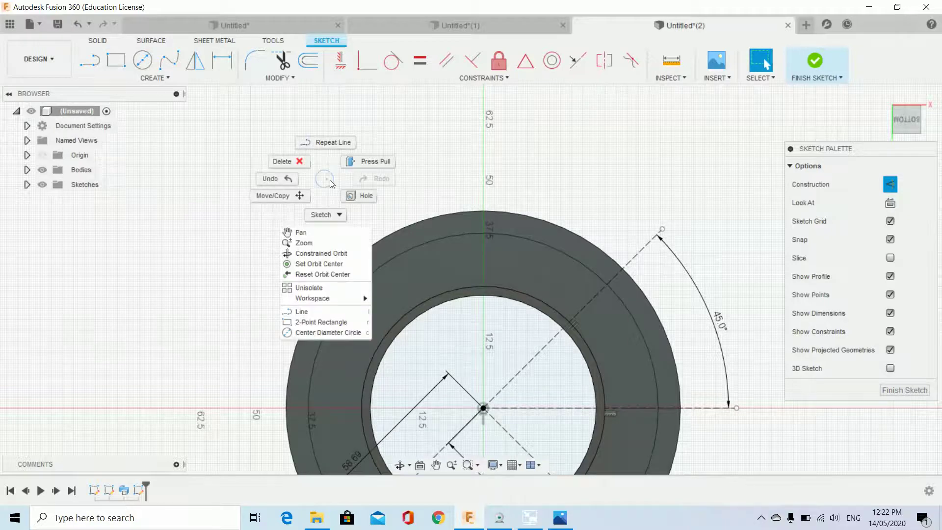
click(329, 142)
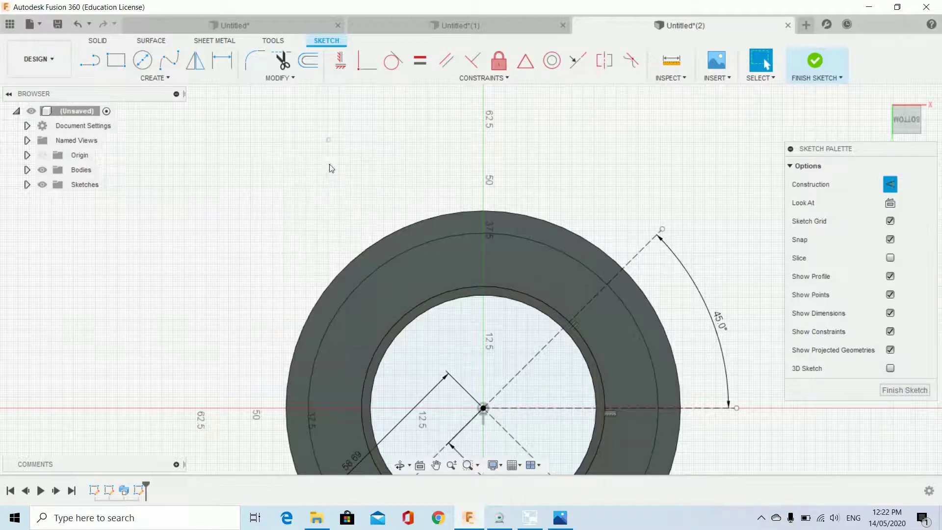
click(484, 408)
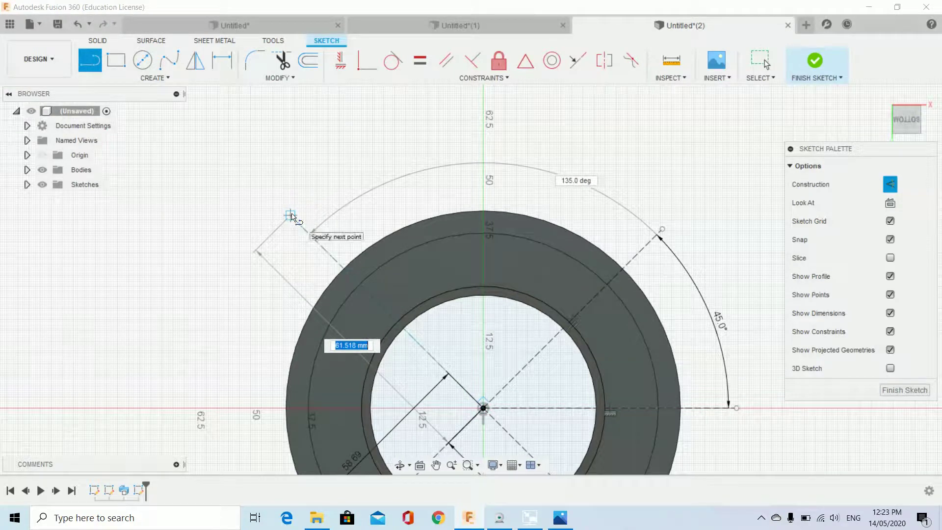
click(291, 215)
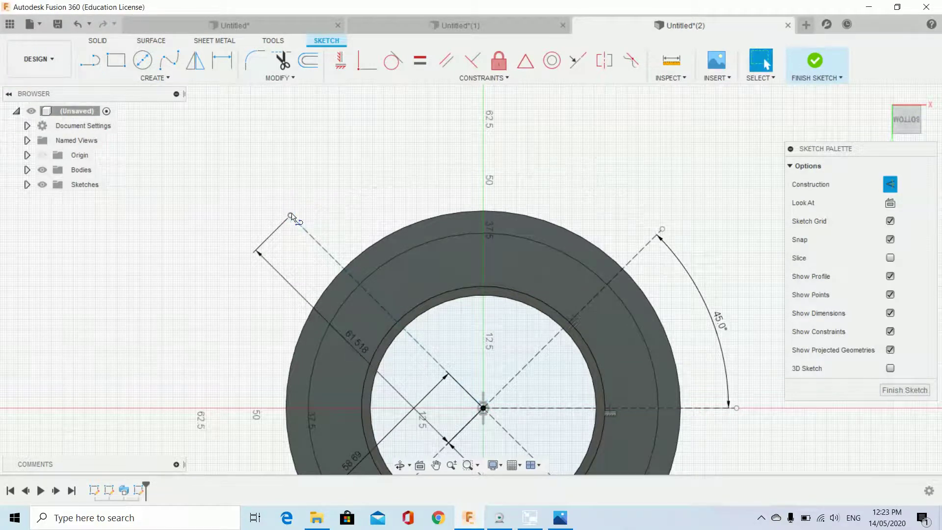
key(Escape)
click(561, 518)
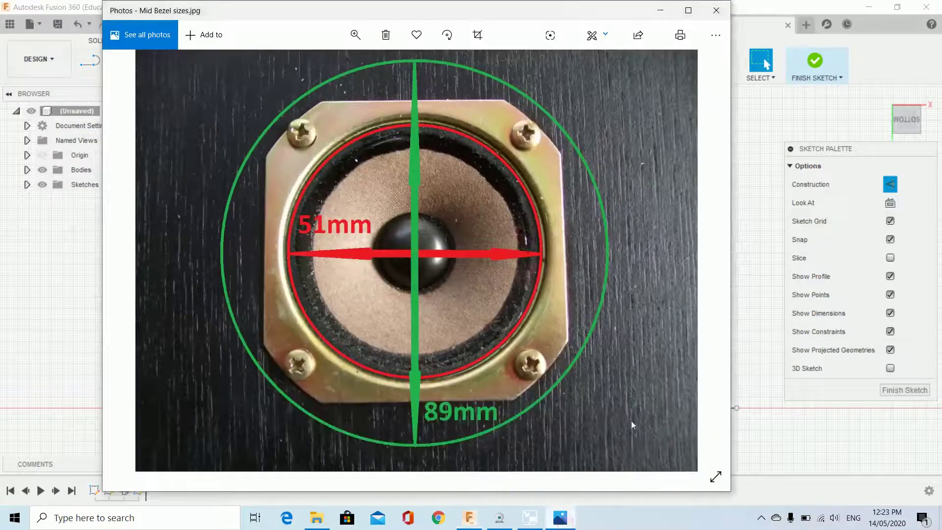
- Advance to Mid fixing holes.jpg, showing 47 mm hole spacing and 4 mm holes
click(707, 261)
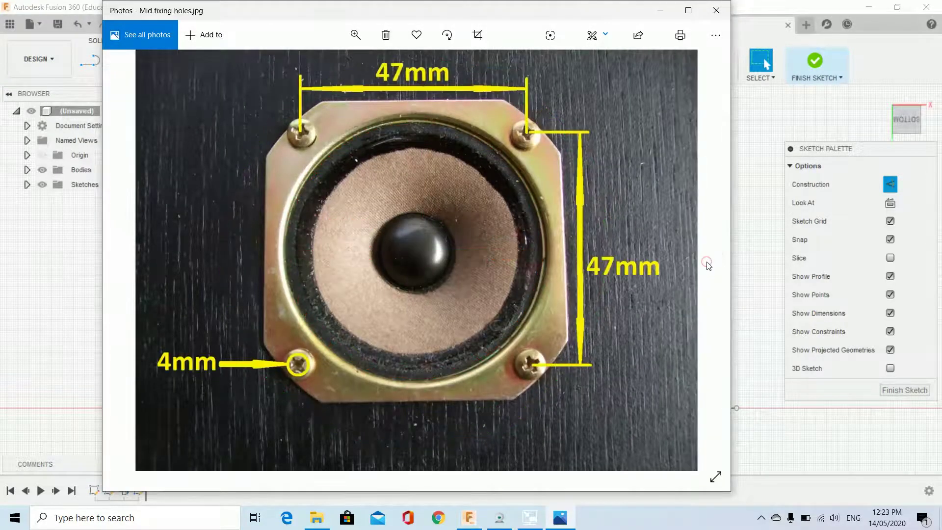
- Draw a 23.5 mm line up from the centre, then a 23.5 mm line right to the diagonal
click(772, 444)
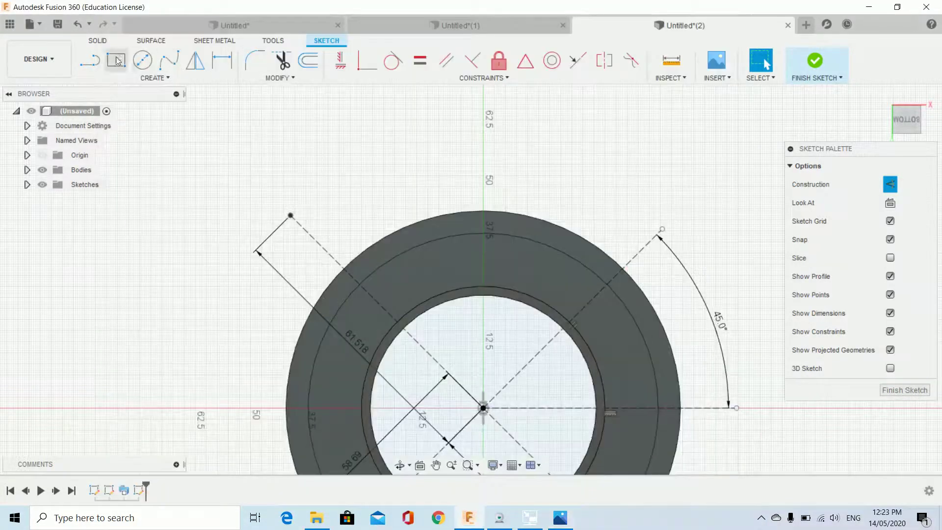
click(89, 68)
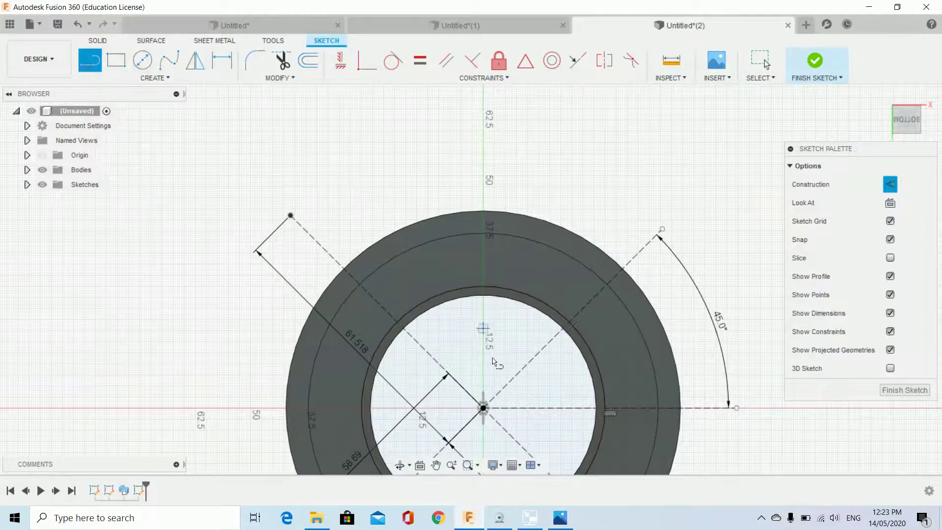
click(485, 409)
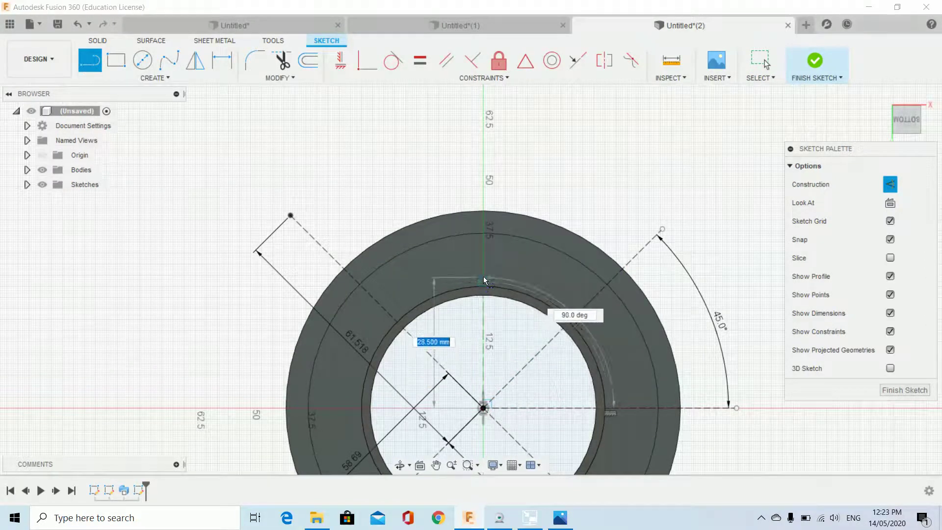
text(2)
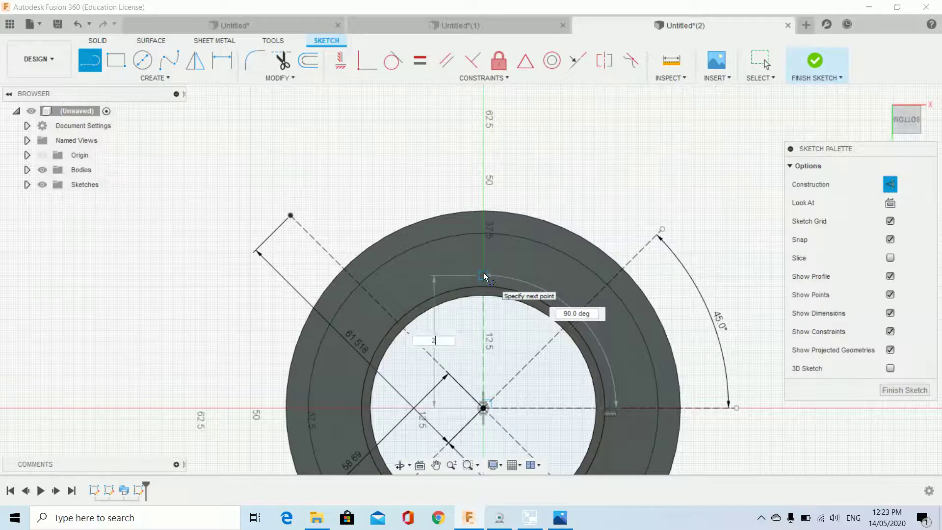
text(3.5)
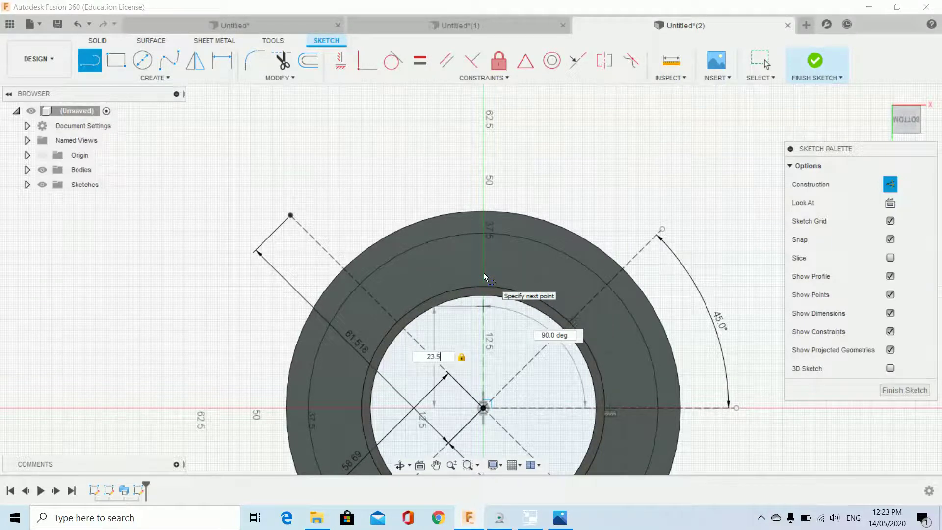
key(Return)
key(Escape)
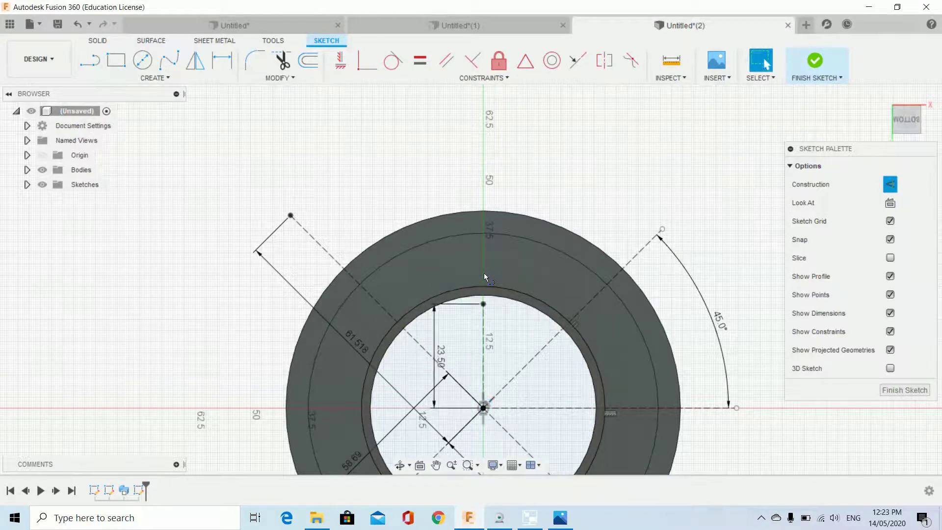
click(89, 60)
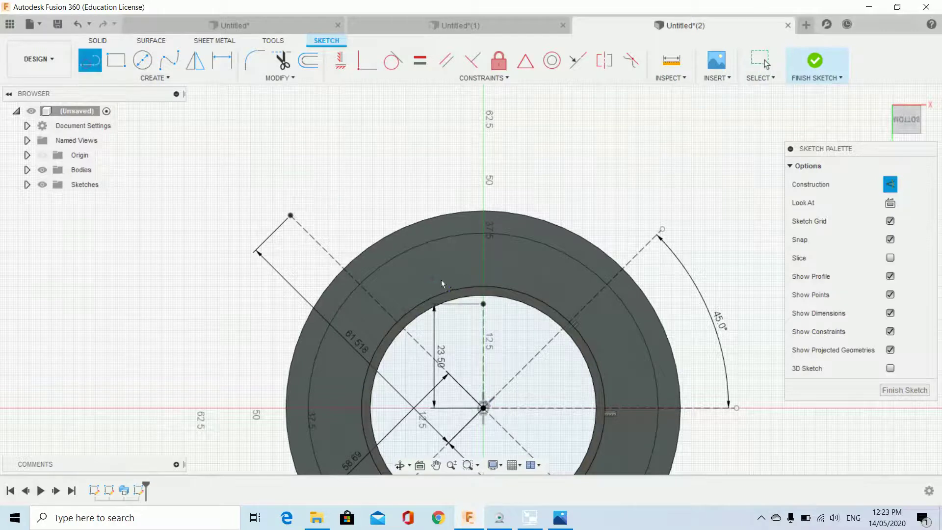
click(483, 304)
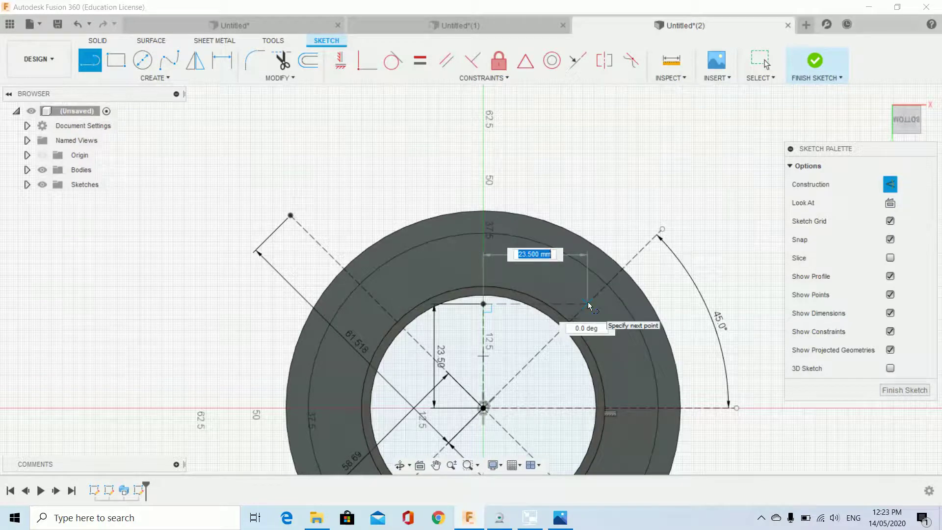
key(Return)
key(Escape)
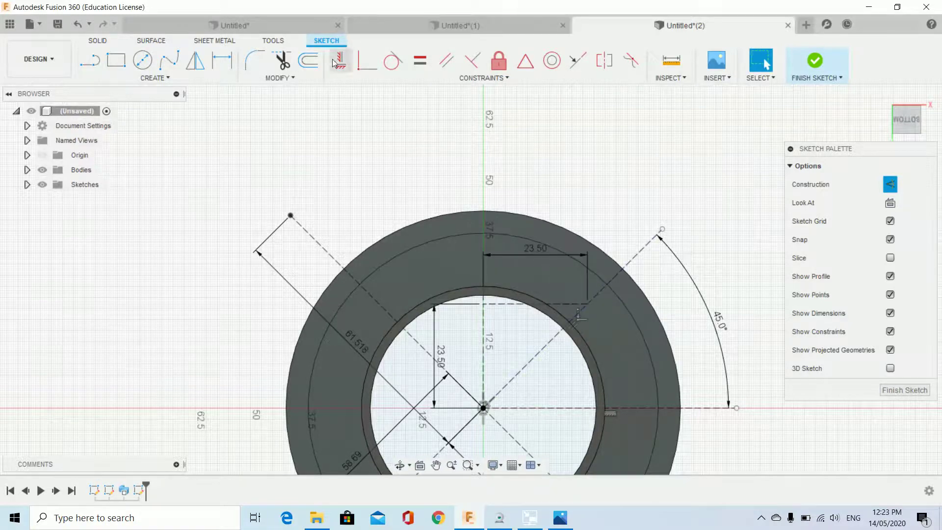
- Draw a 4 mm circle at the horizontal line's end, then undo it
click(142, 60)
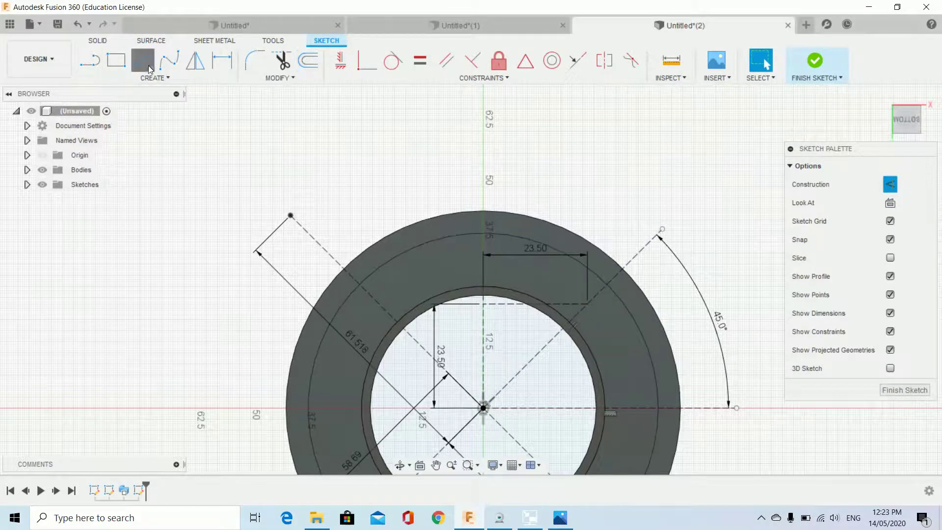
click(591, 304)
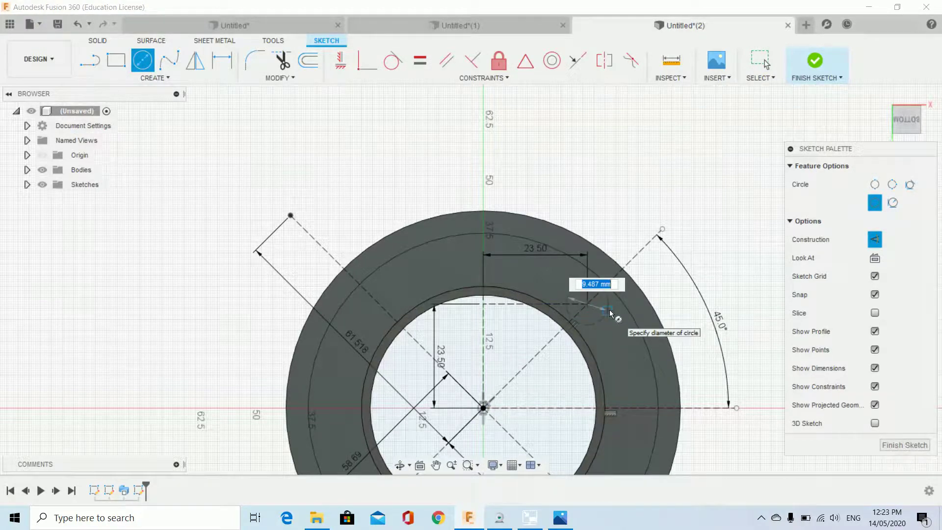
text(4)
key(Return)
key(Escape)
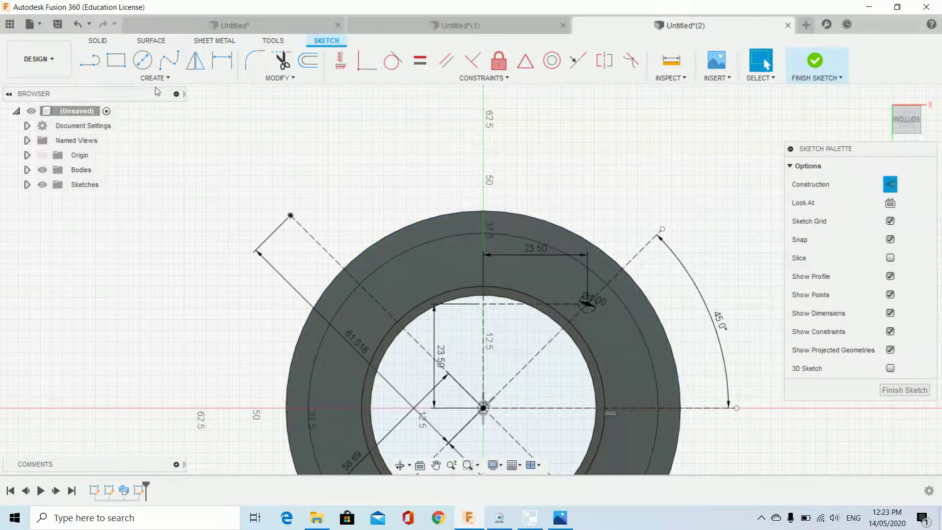
click(80, 26)
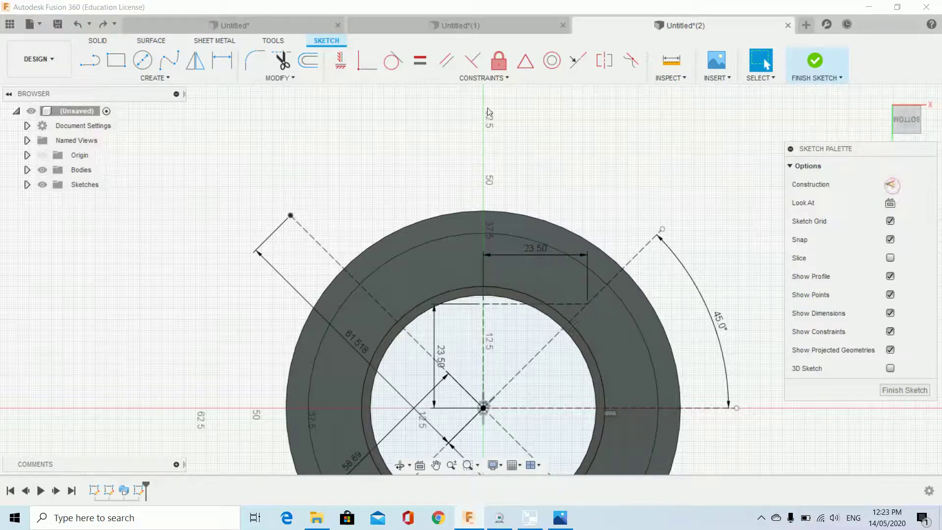
- Redraw the fixing-hole circle centred on the dimensioned point of the upper-right diagonal
click(143, 63)
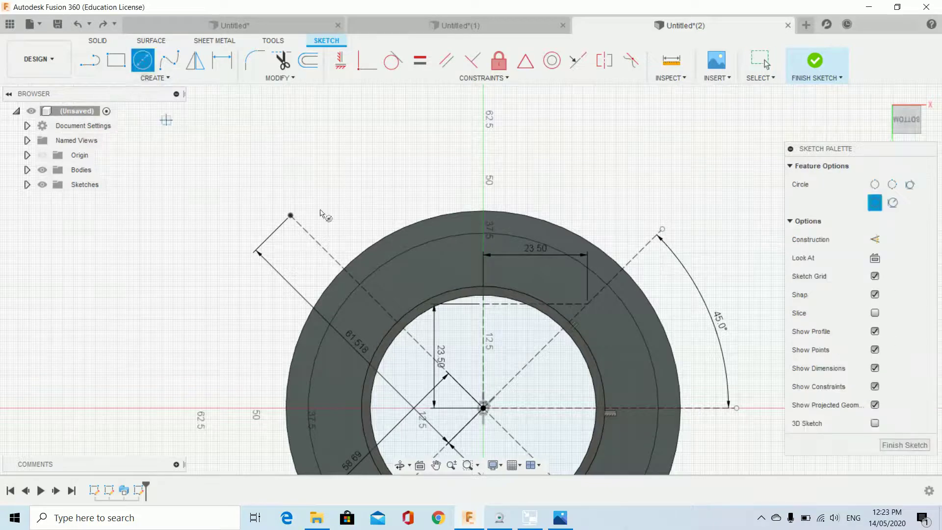
click(589, 304)
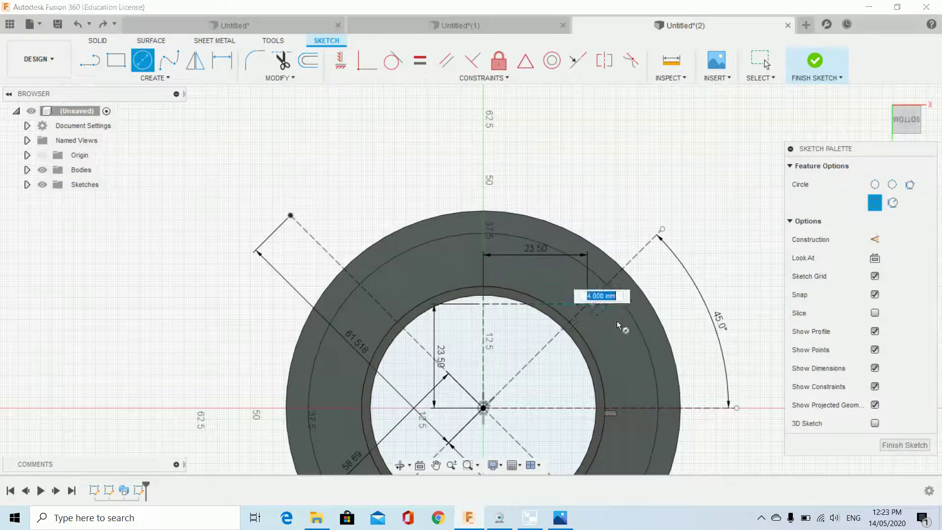
text(3)
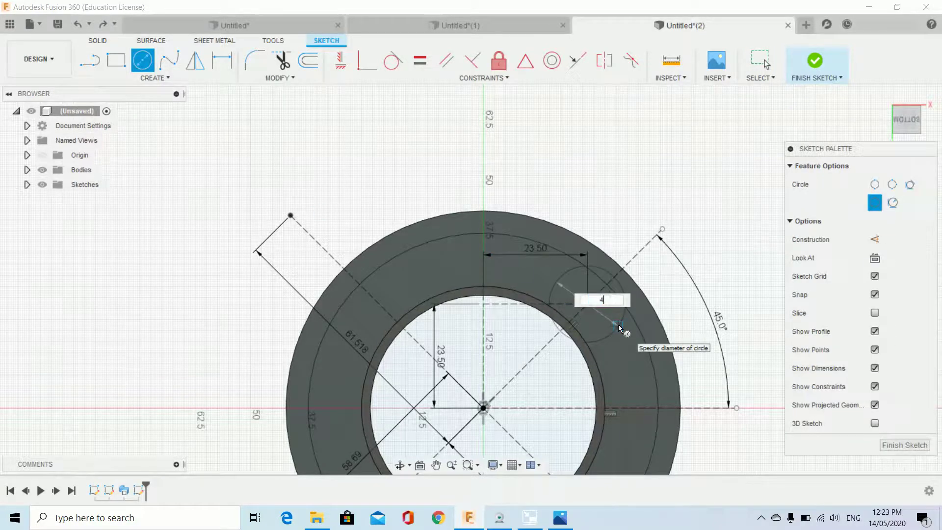
key(Return)
key(Escape)
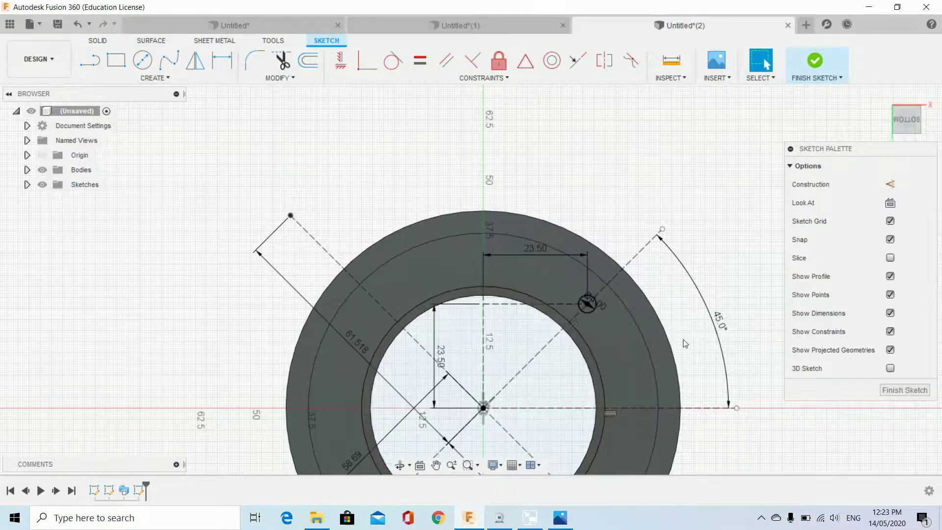
middle_drag(604, 339, 573, 168)
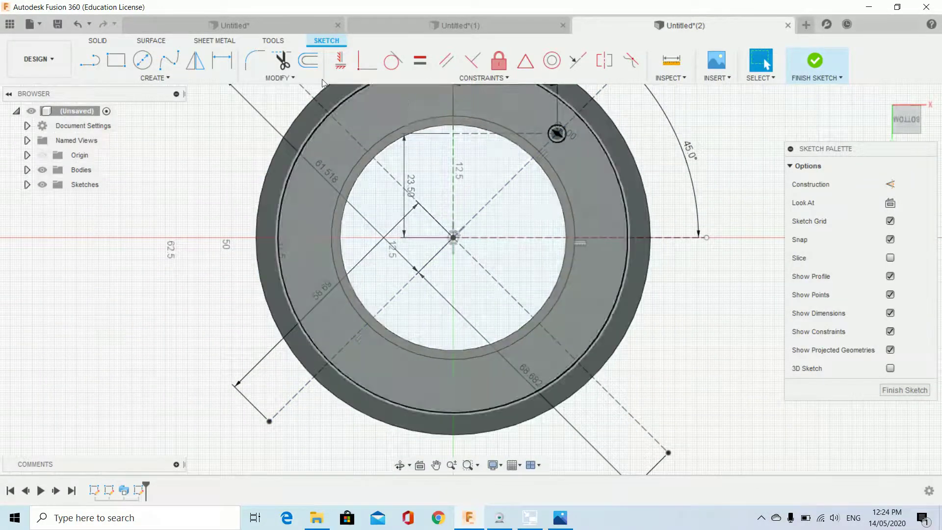
- Add 4 mm hole circles on the lower-right and upper-left 45° lines
click(145, 64)
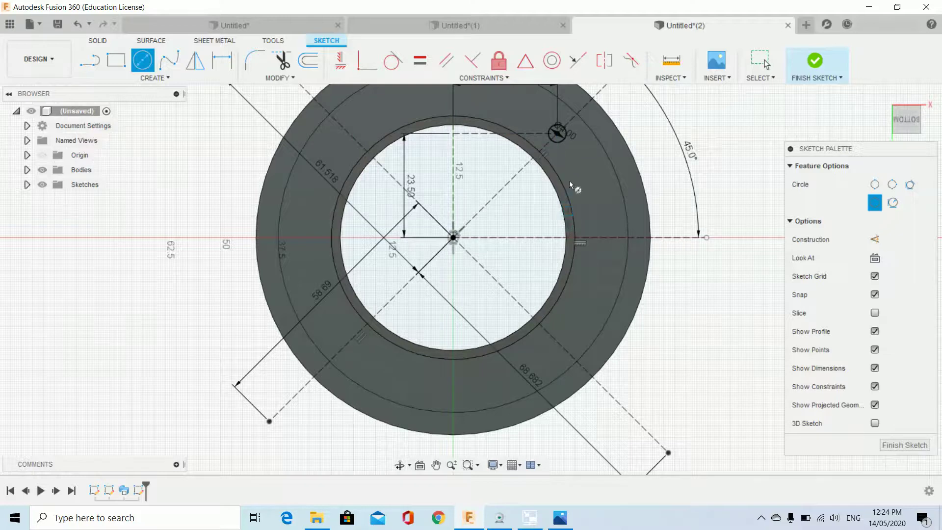
click(559, 341)
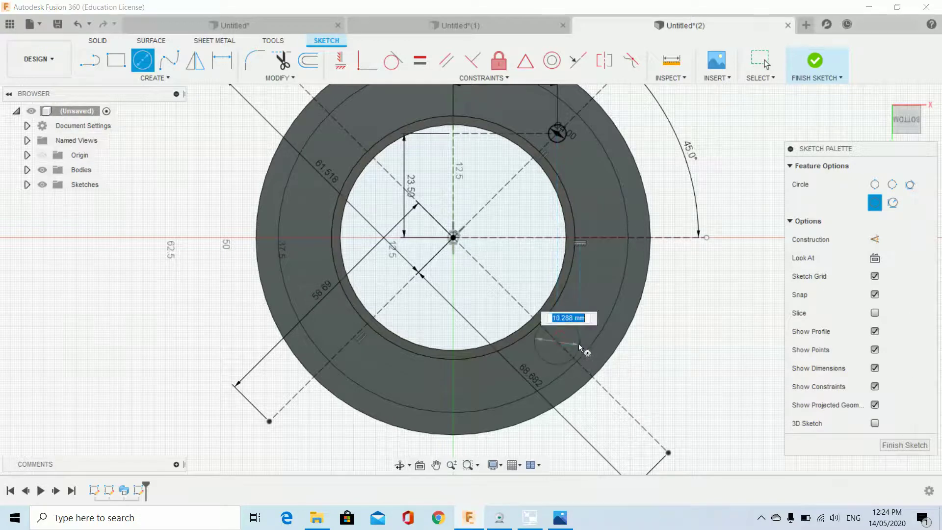
text(4)
key(Return)
key(Escape)
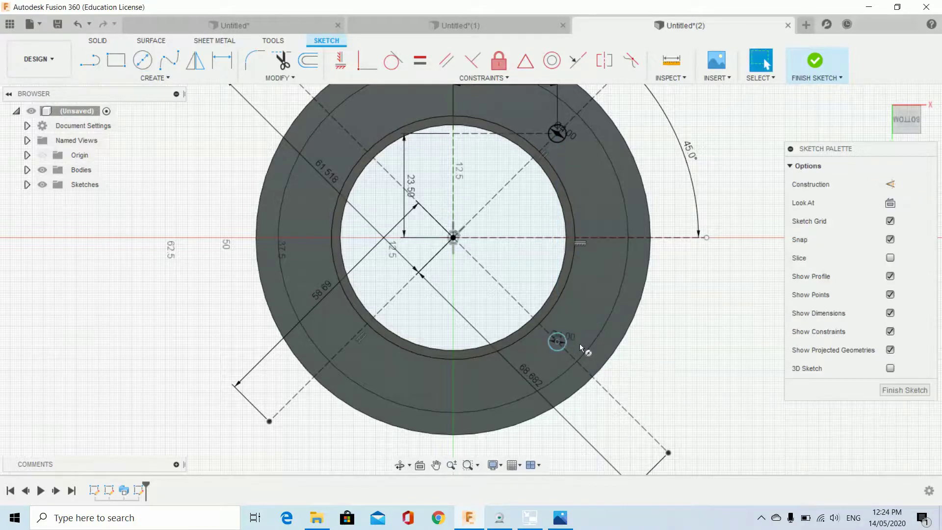
click(142, 60)
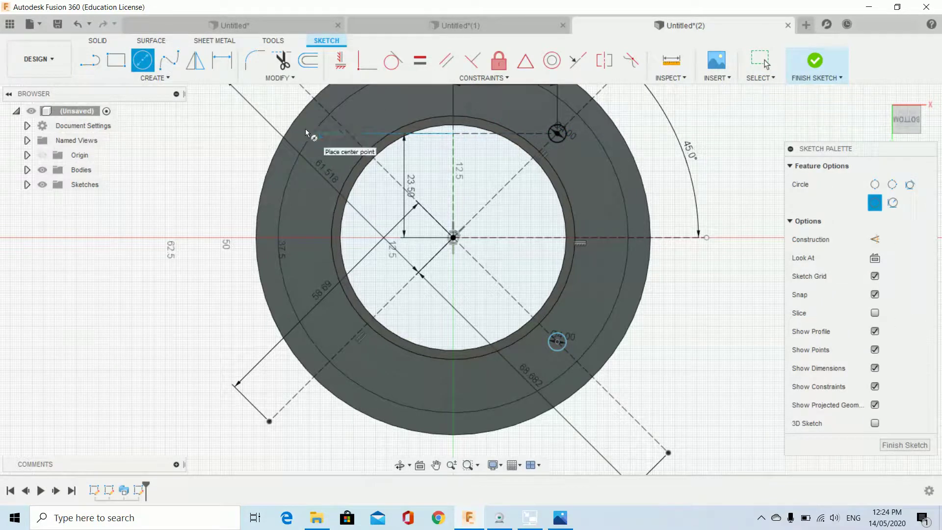
click(349, 133)
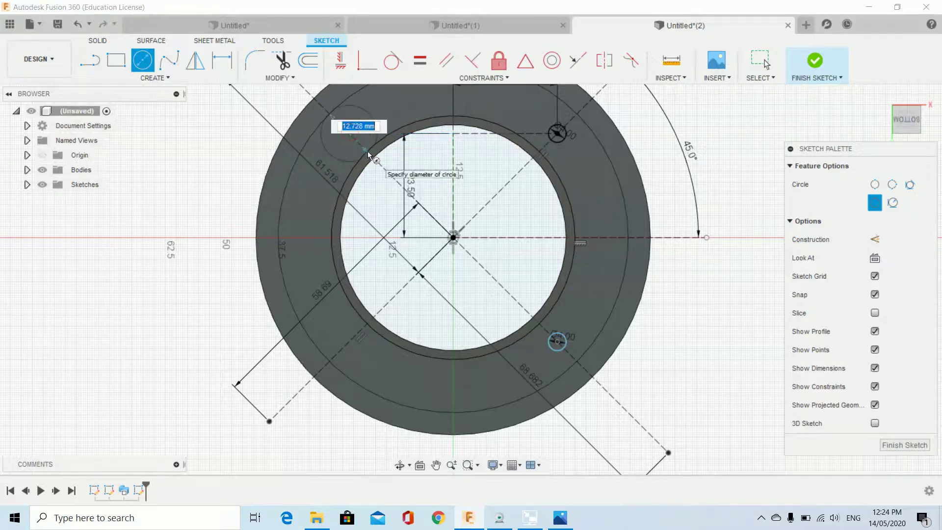
text(4)
key(Return)
key(Escape)
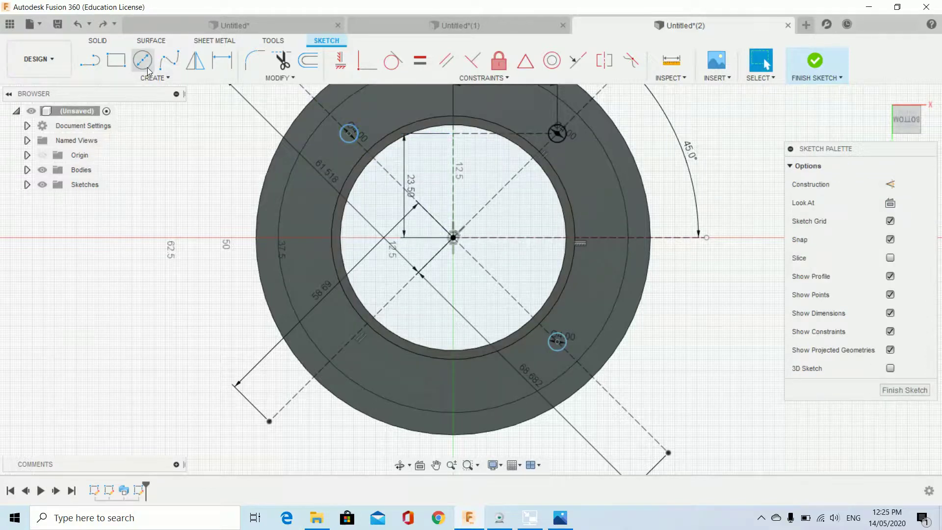
- Add the last 4 mm hole circle on the lower-left 45° line
click(143, 63)
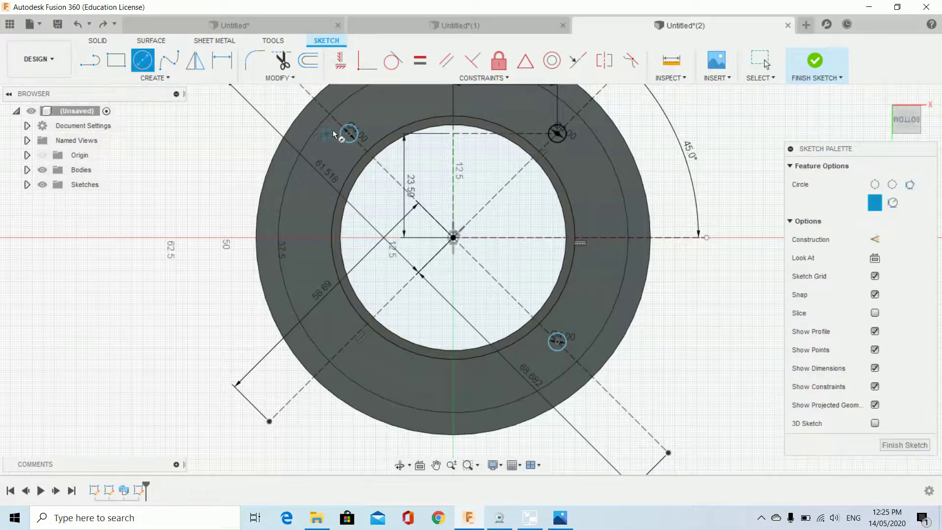
click(348, 343)
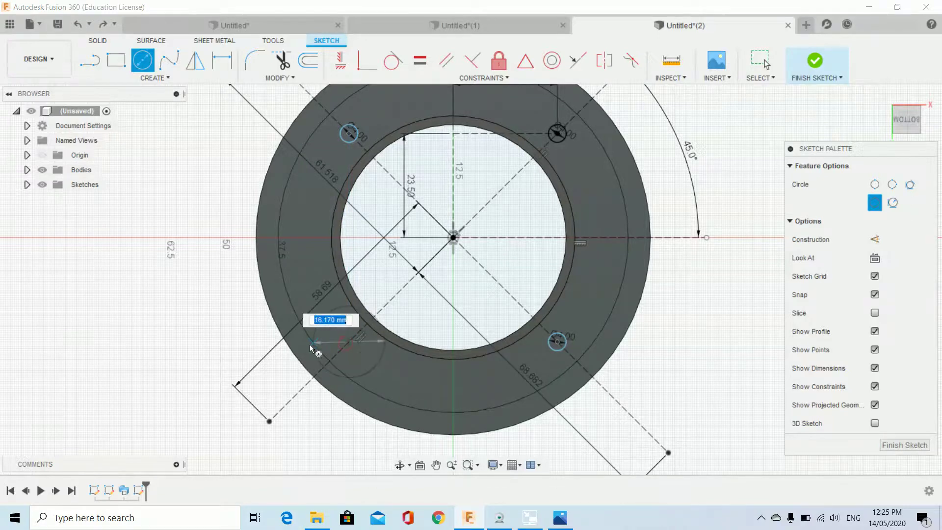
text(4)
key(Return)
key(Escape)
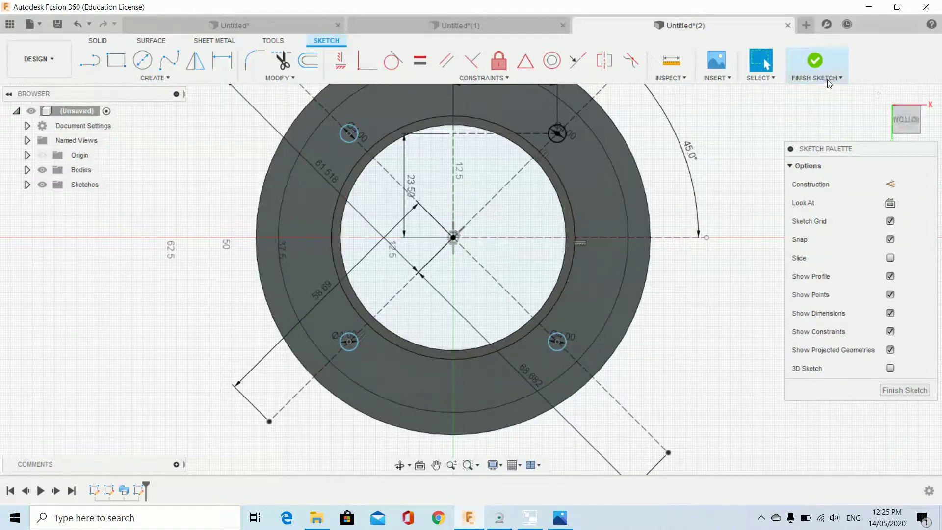
click(828, 80)
- Finish the sketch and Press Pull all four 4 mm circles to cut 10.50 mm holes into the ring
click(825, 93)
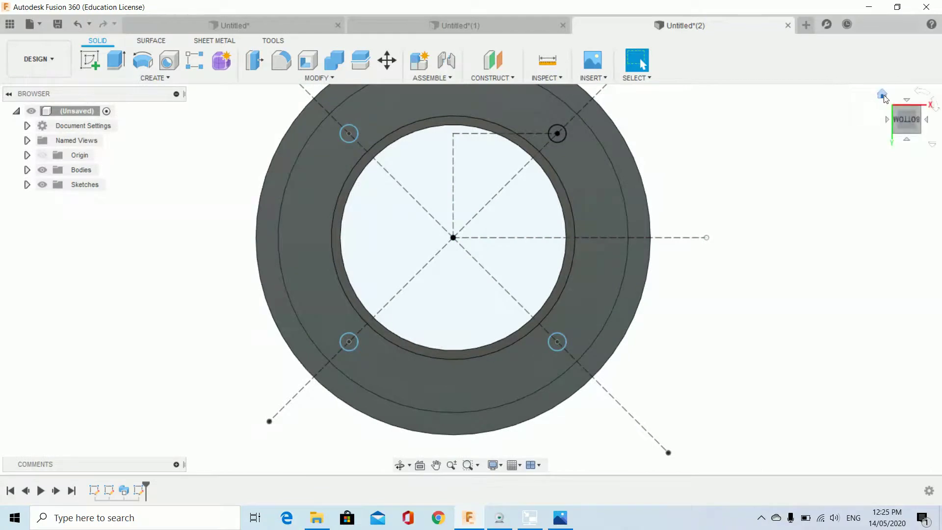
shift+middle_drag(766, 186, 744, 231)
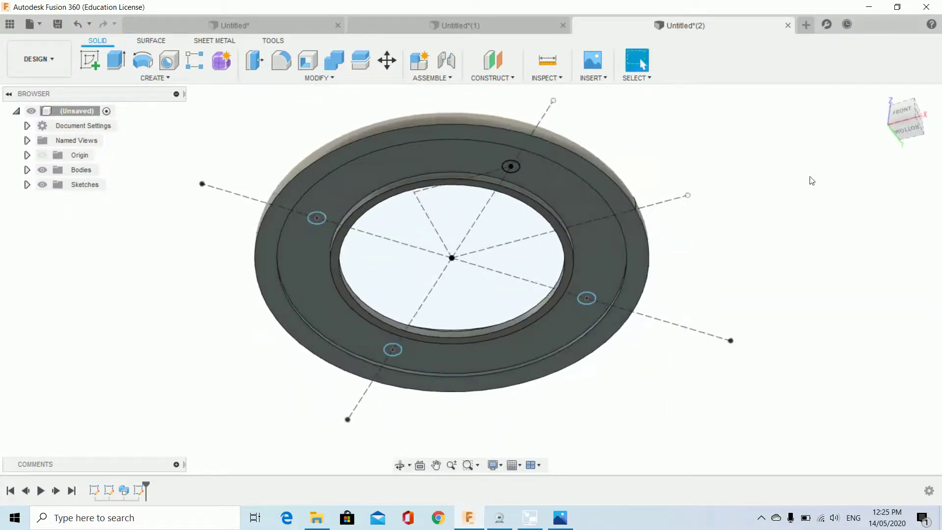
right_click(808, 179)
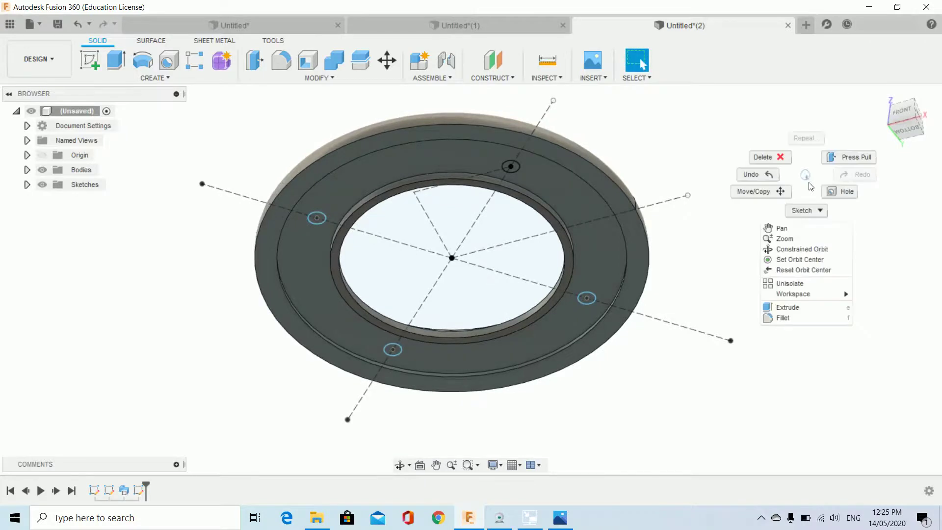
click(851, 154)
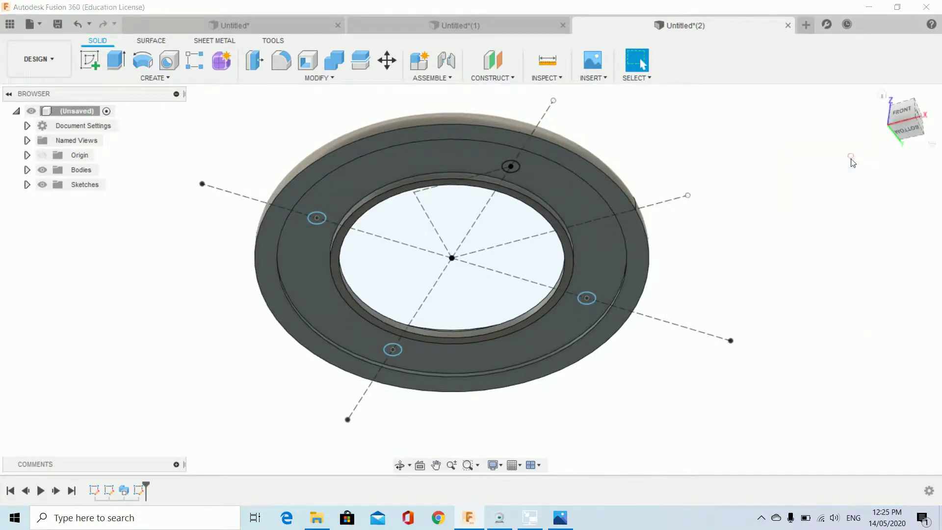
click(514, 167)
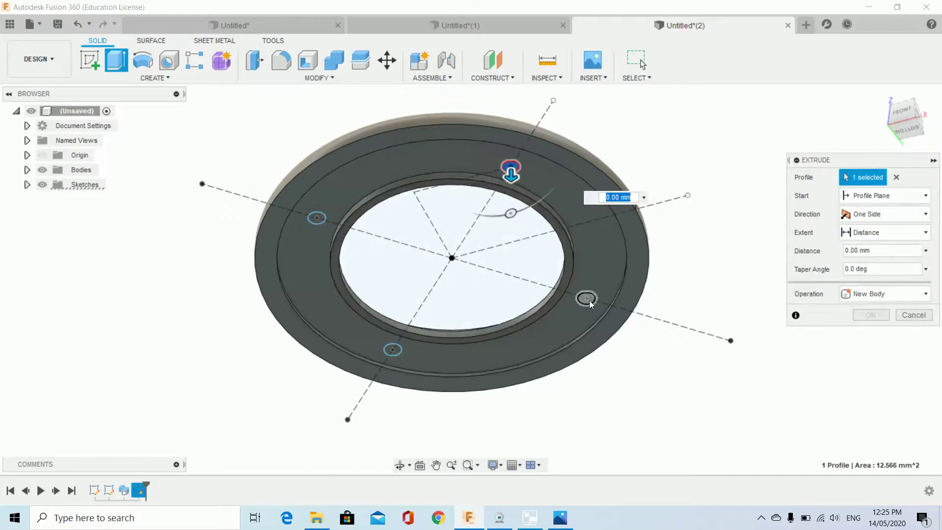
click(590, 299)
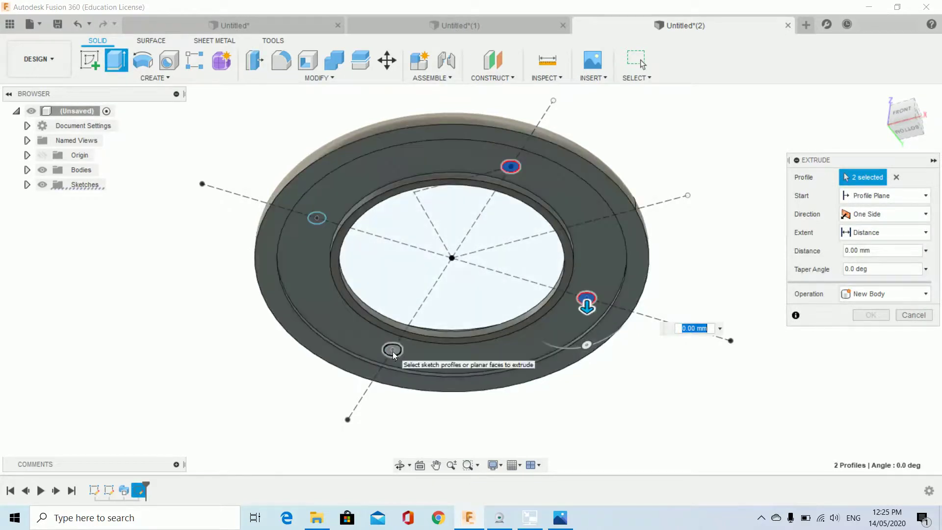
click(393, 352)
click(317, 218)
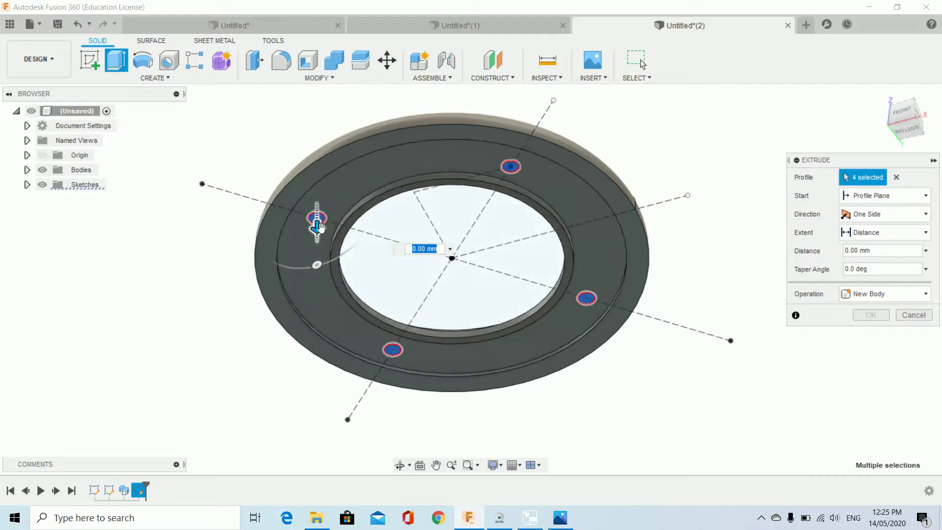
drag(319, 227, 340, 195)
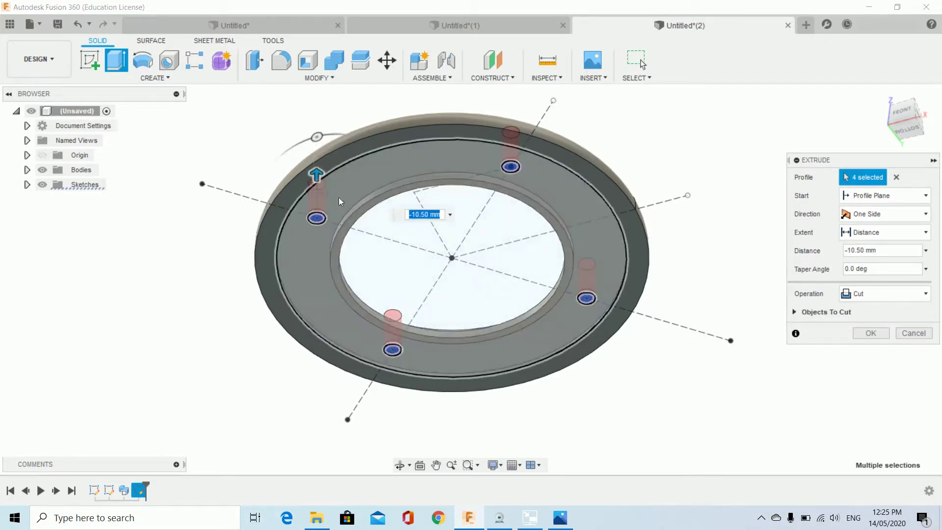
key(Return)
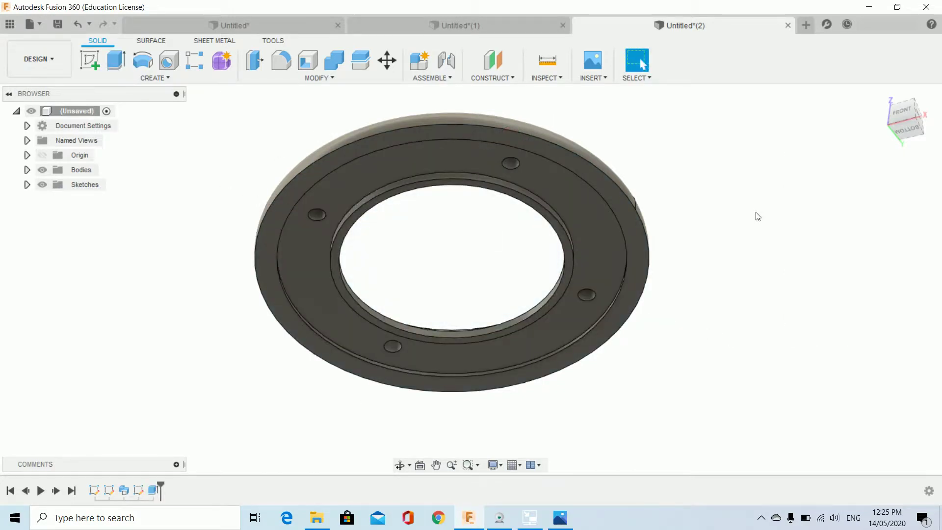
- Orbit to the top view to confirm the four holes pass through the curved top face
shift+middle_drag(758, 216, 774, 336)
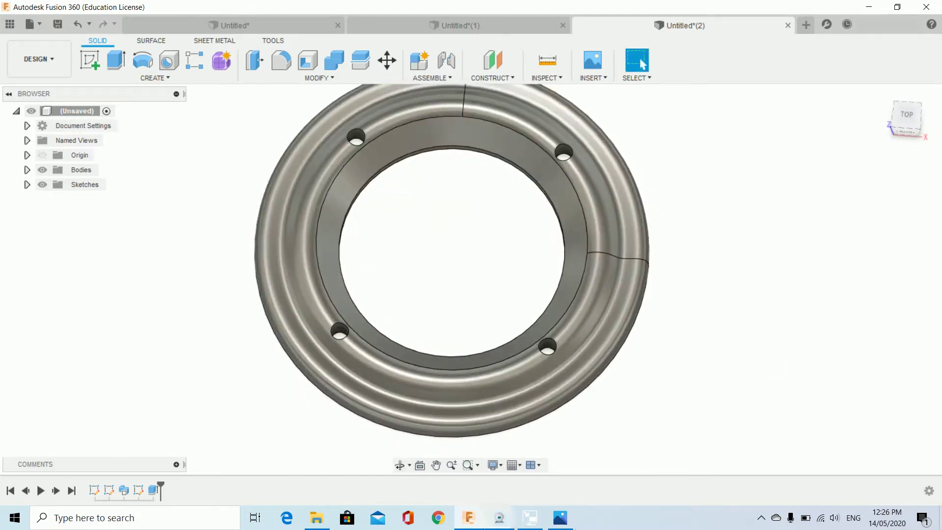
click(531, 517)
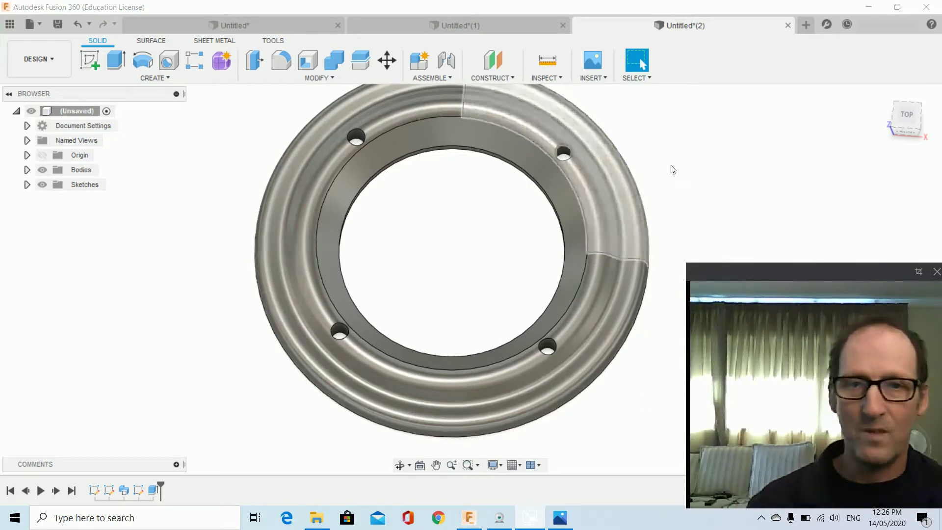
click(267, 27)
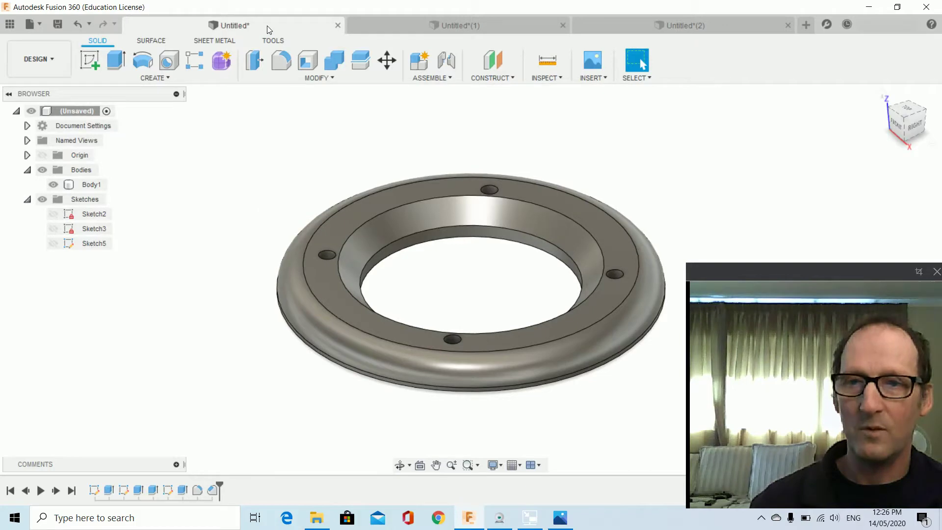
click(409, 23)
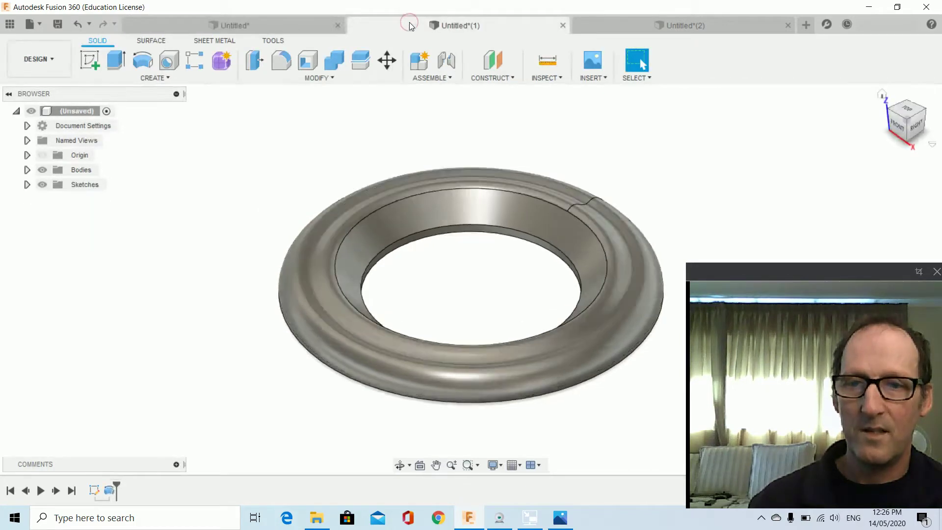
click(620, 25)
click(490, 27)
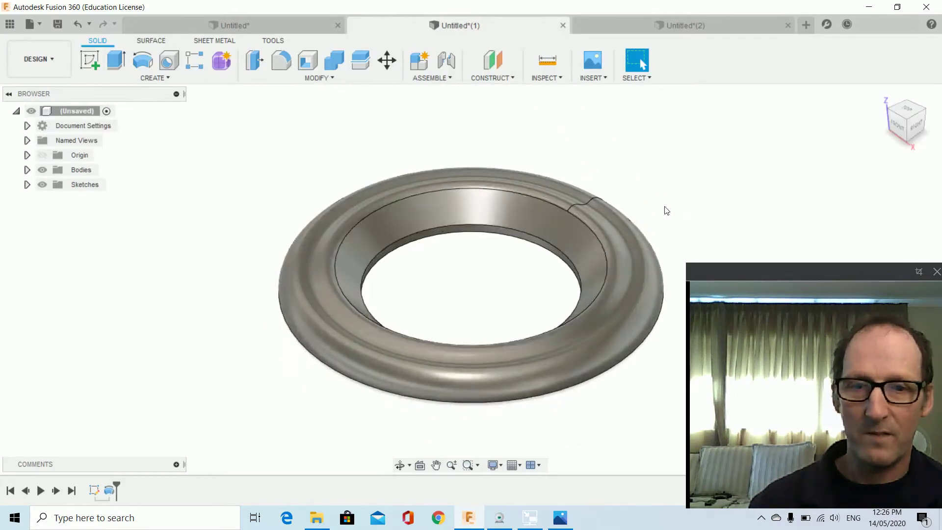
click(649, 23)
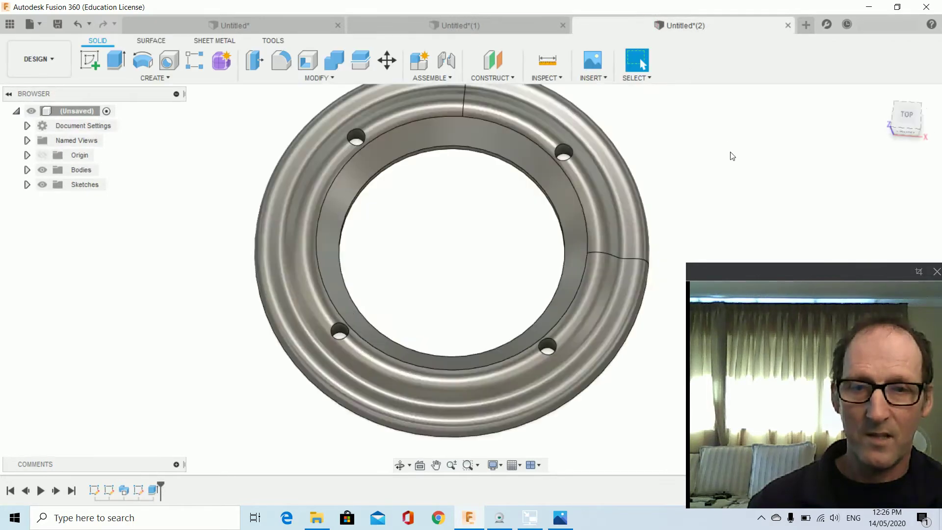